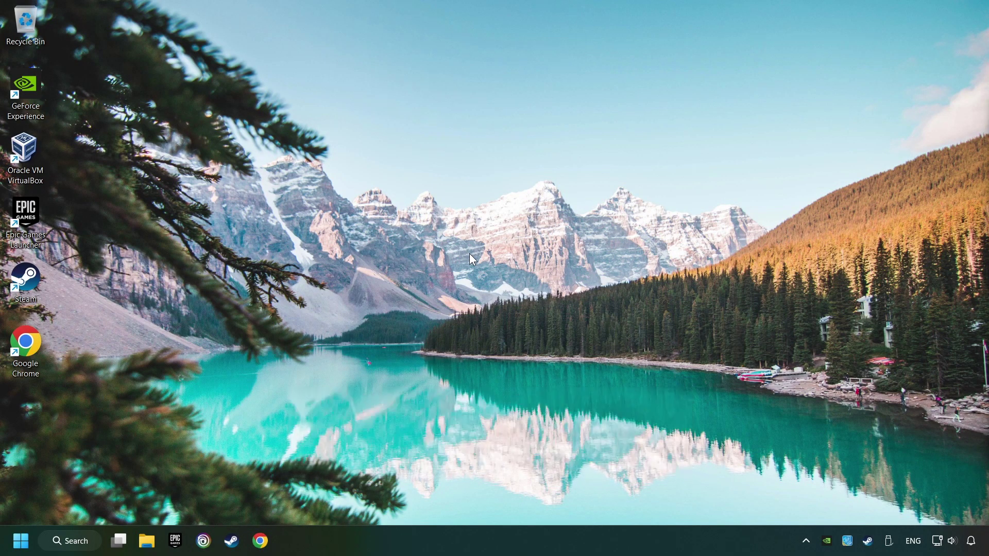
Search Windows for 'edit power plan'.
{"action": "left_click", "coordinate": [71, 541]}
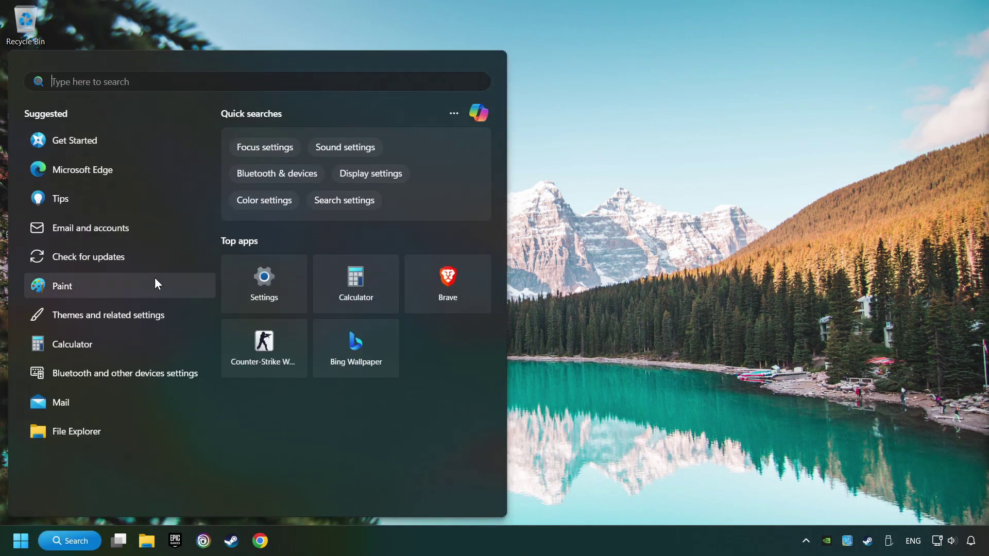
{"action": "type", "text": "edit pow"}
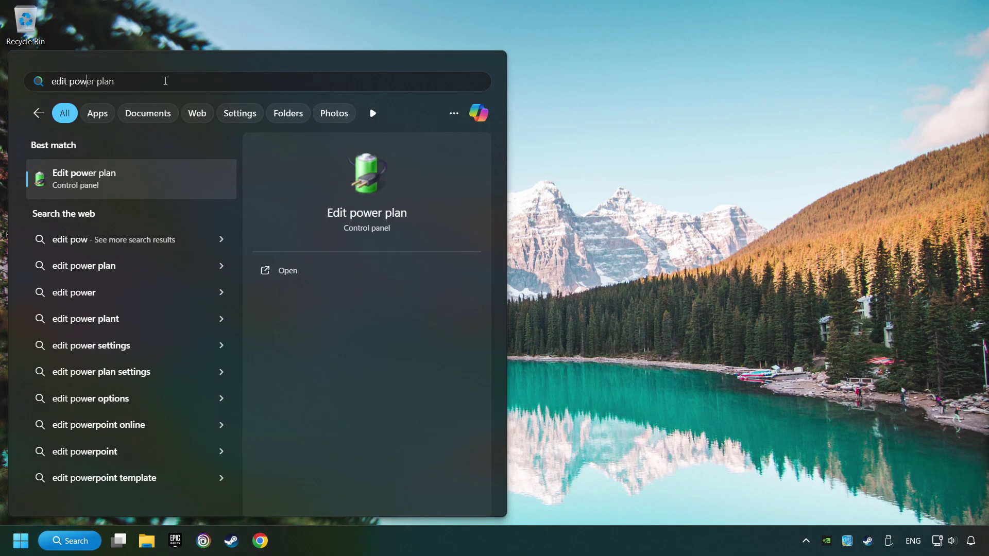
{"action": "type", "text": "er plan"}
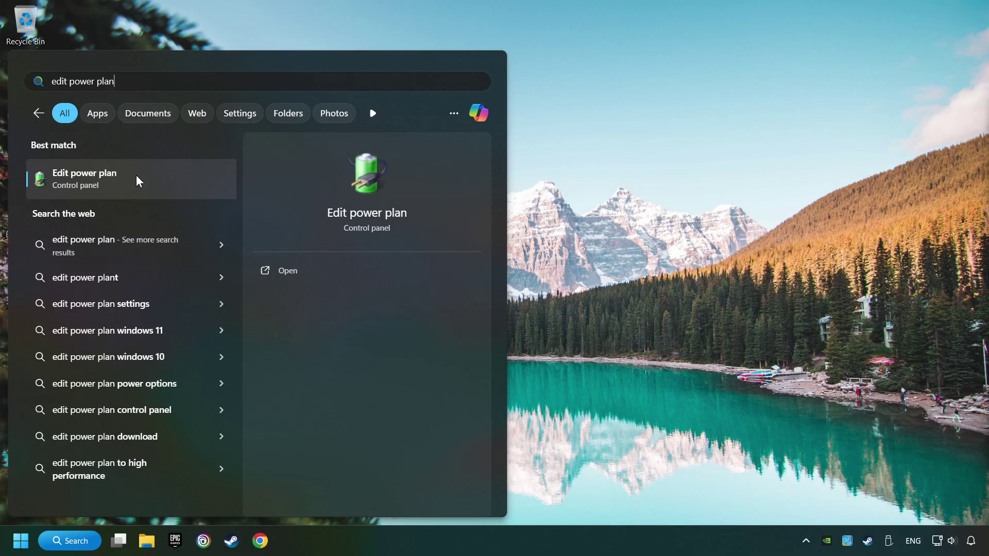
Open the Edit power plan page, then go up to the Power Options plan list.
{"action": "left_click", "coordinate": [196, 179]}
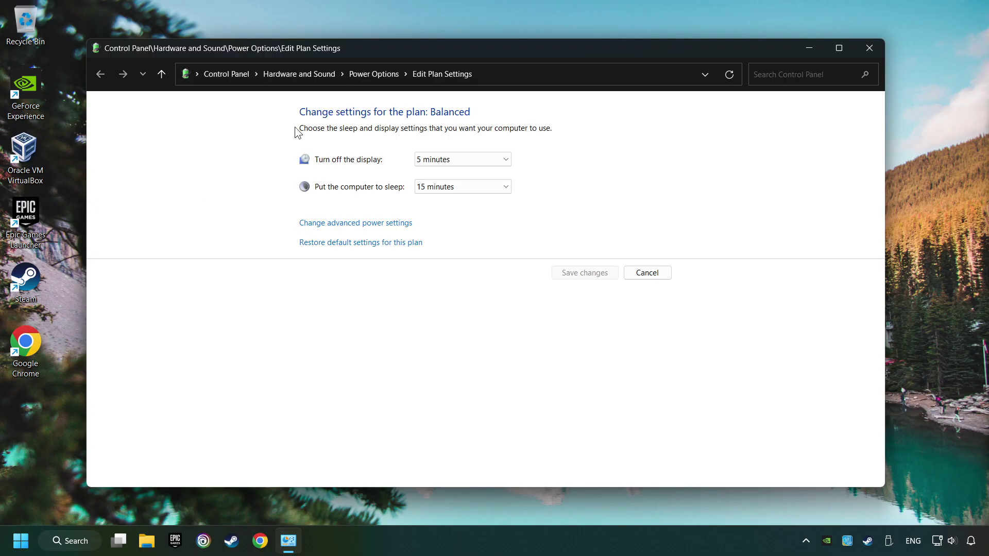
{"action": "left_click", "coordinate": [385, 81]}
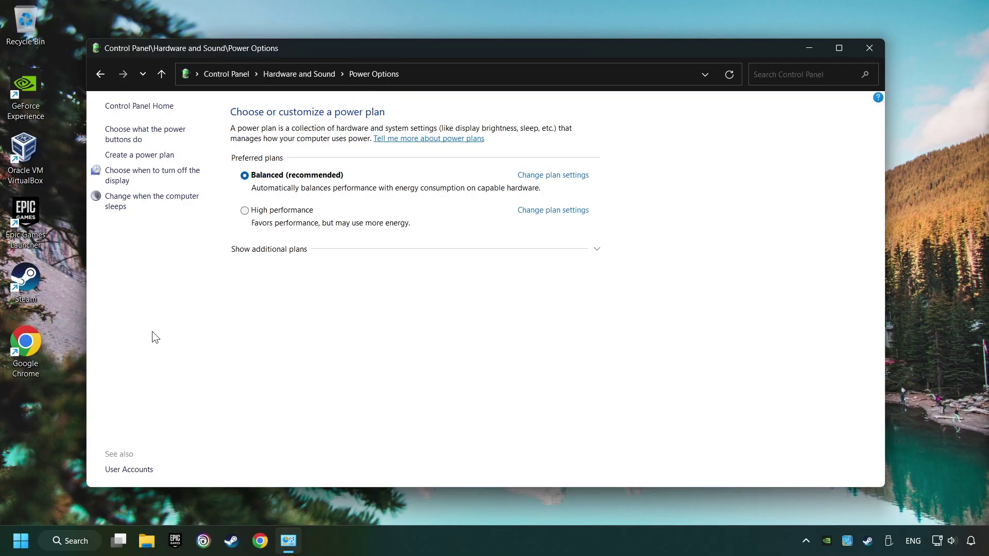
Launch Command Prompt as administrator from a 'cmd' search.
{"action": "left_click", "coordinate": [92, 544]}
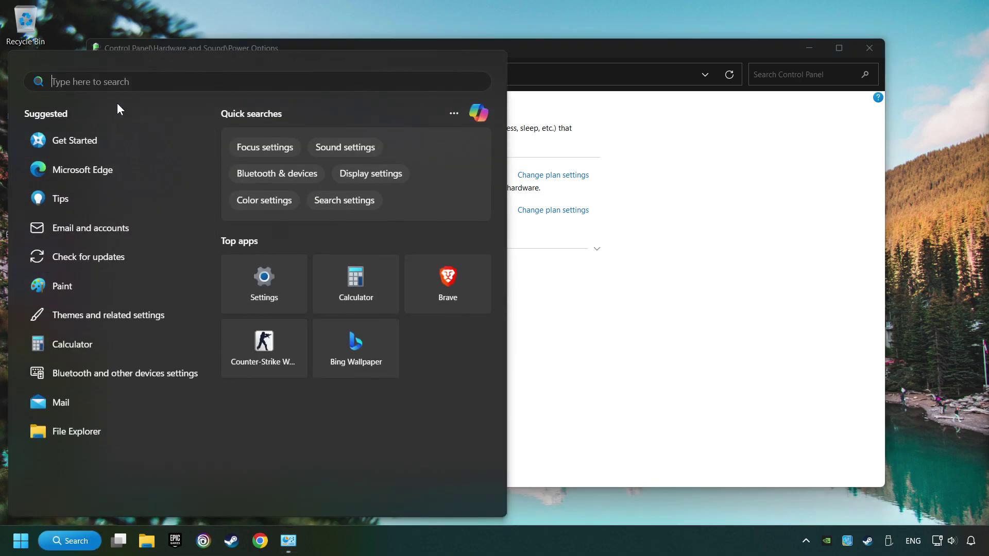
{"action": "type", "text": "cmd"}
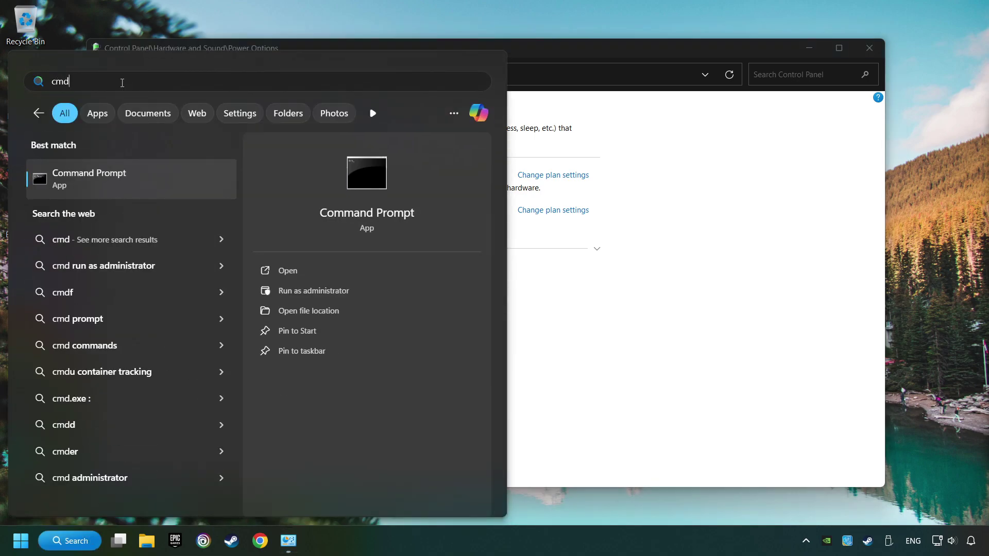
{"action": "right_click", "coordinate": [190, 178]}
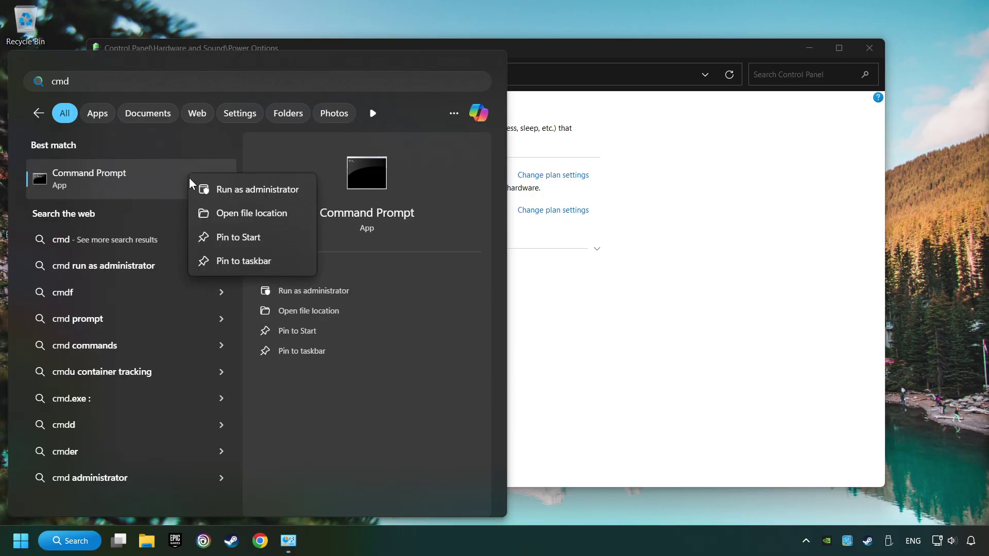
{"action": "left_click", "coordinate": [239, 188]}
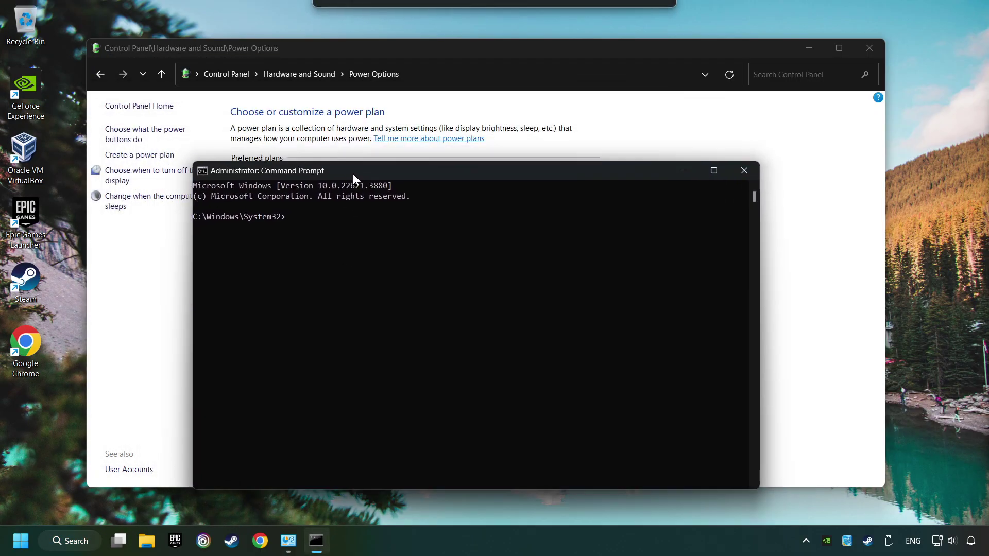
Copy the powercfg -duplicatescheme e9a42b02-d5df-448d-aa00-03f14749eb61 line from Notepad and run it.
{"action": "left_click_drag", "start_coordinate": [353, 178], "coordinate": [502, 200]}
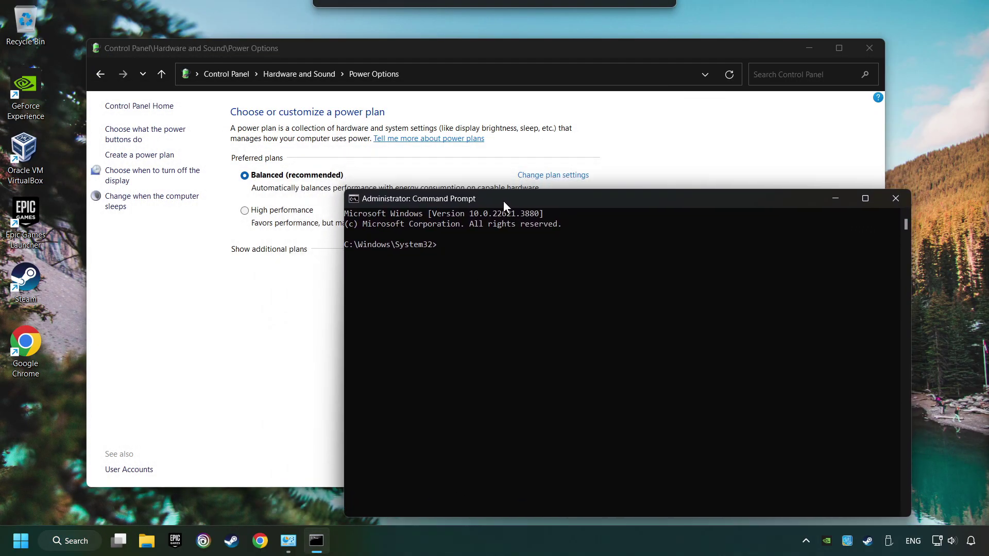
{"action": "left_click_drag", "start_coordinate": [988, 175], "coordinate": [274, 189]}
{"action": "left_click_drag", "start_coordinate": [486, 245], "coordinate": [42, 248]}
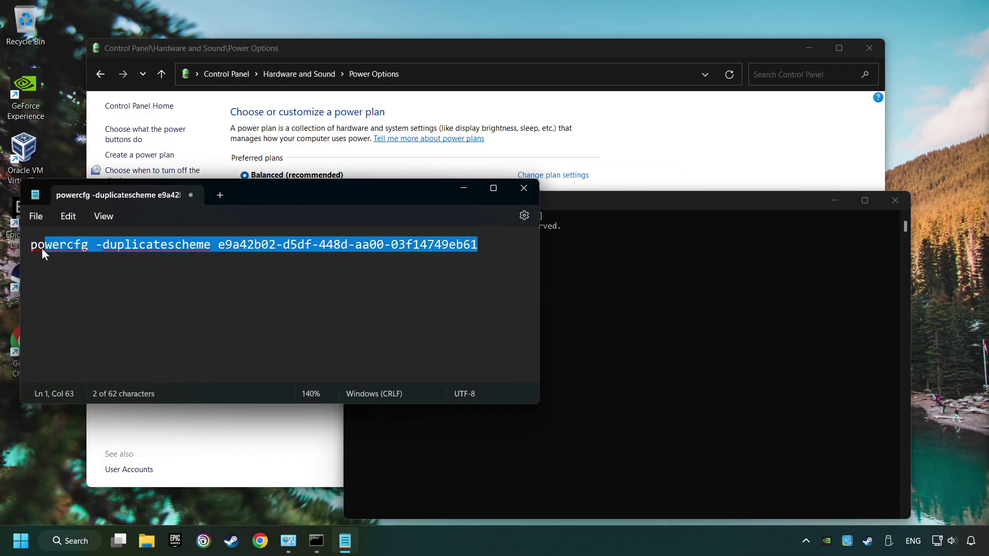
{"action": "right_click", "coordinate": [171, 245]}
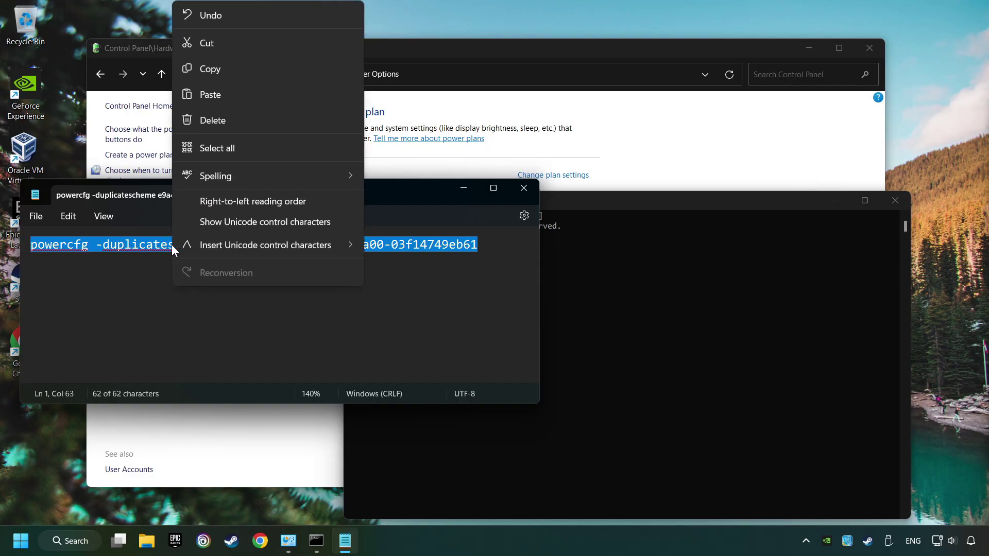
{"action": "left_click", "coordinate": [221, 72]}
{"action": "left_click", "coordinate": [524, 188]}
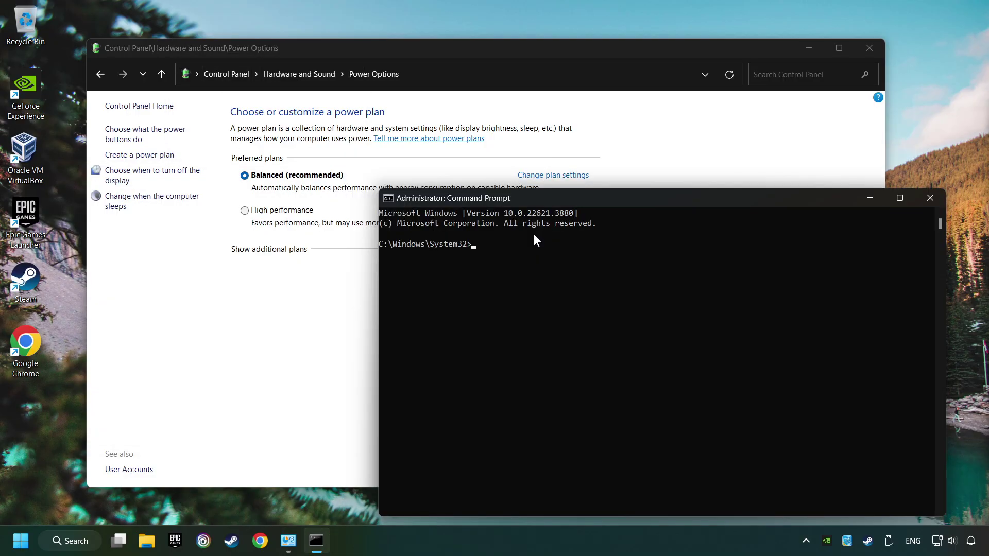
{"action": "right_click", "coordinate": [559, 195]}
{"action": "mouse_move", "coordinate": [598, 289]}
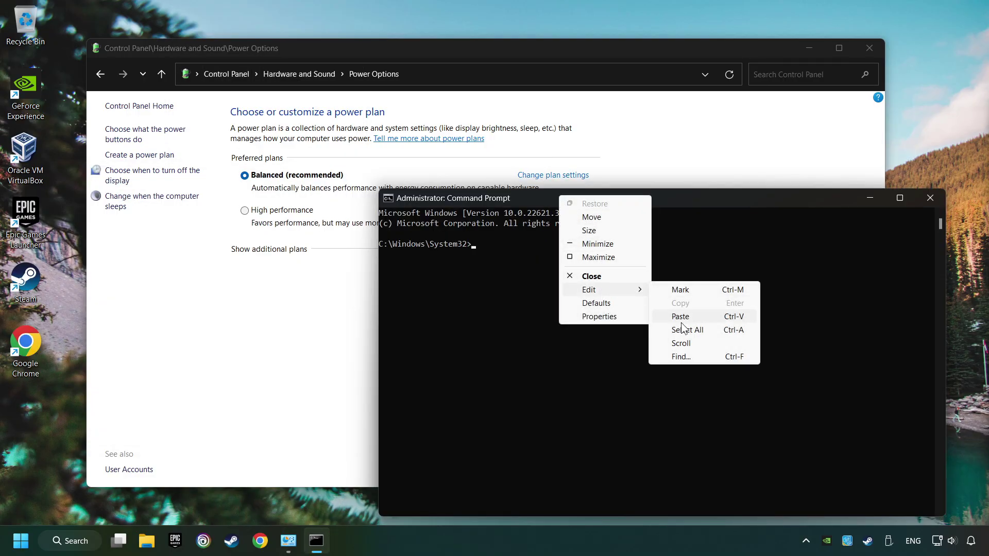
{"action": "left_click", "coordinate": [699, 317]}
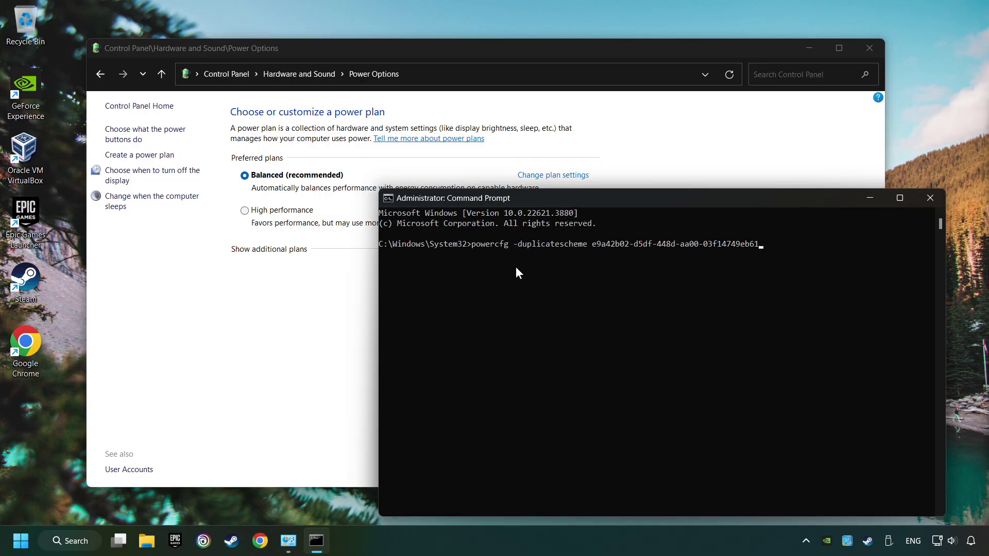
{"action": "key", "text": "Return"}
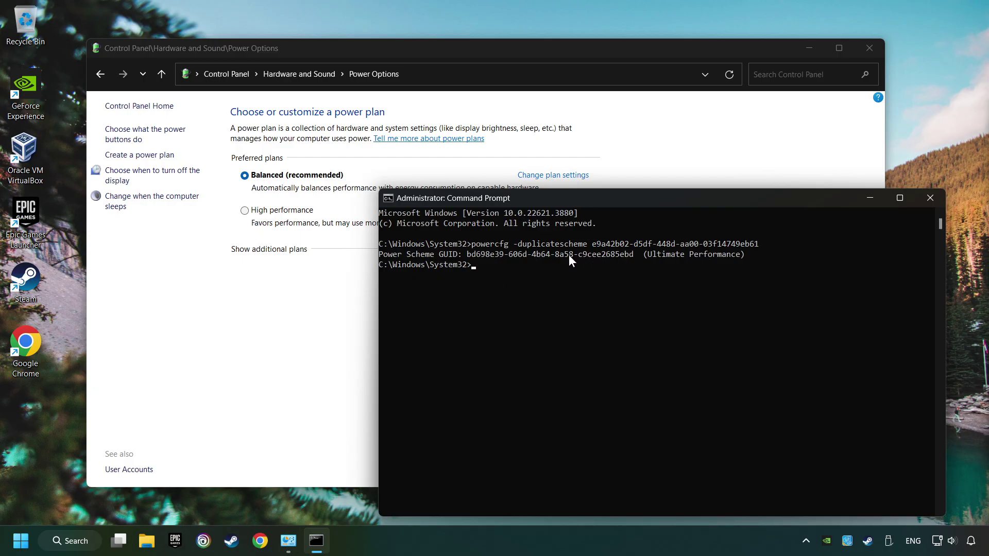
Close Command Prompt, refresh the additional plans, select Ultimate Performance, and close Power Options.
{"action": "left_click", "coordinate": [930, 198]}
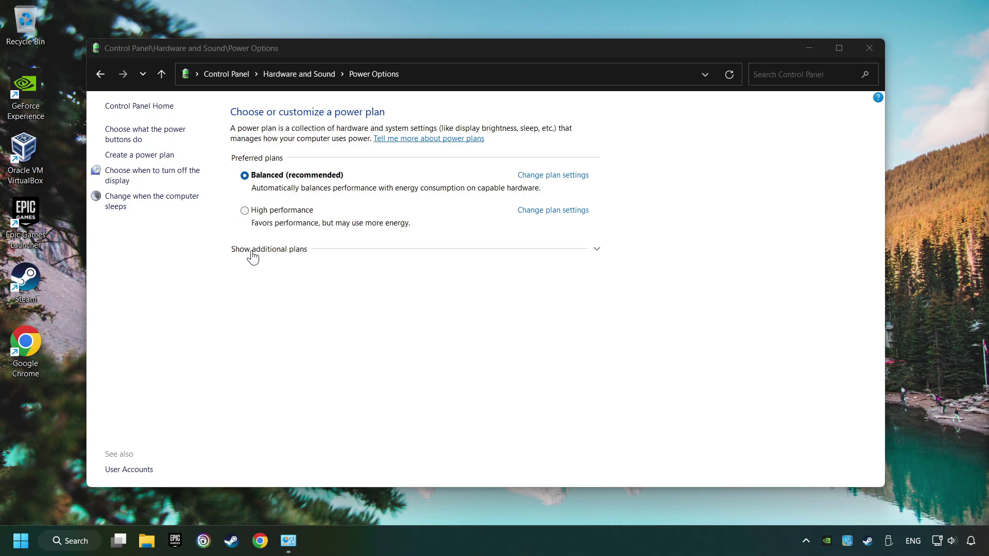
{"action": "left_click", "coordinate": [275, 252]}
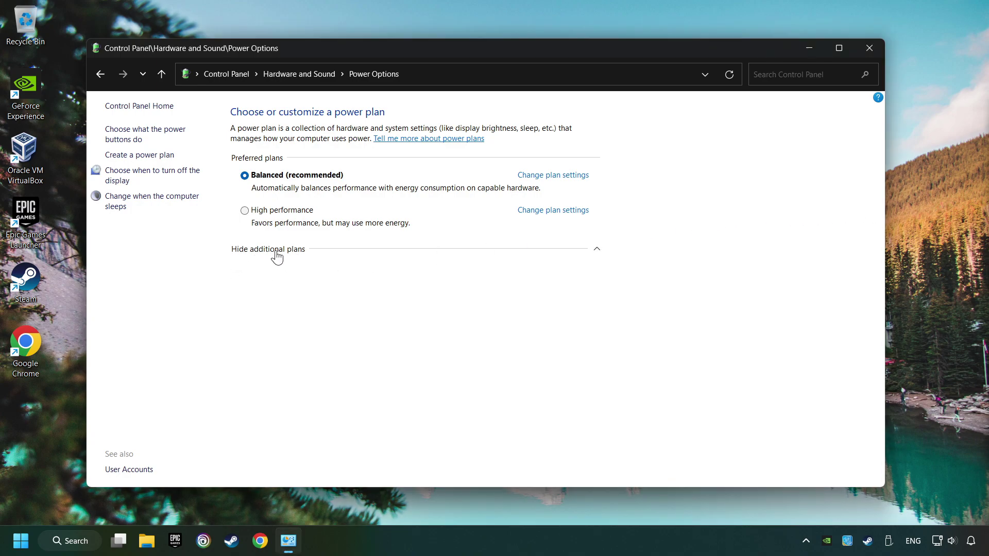
{"action": "left_click", "coordinate": [729, 76]}
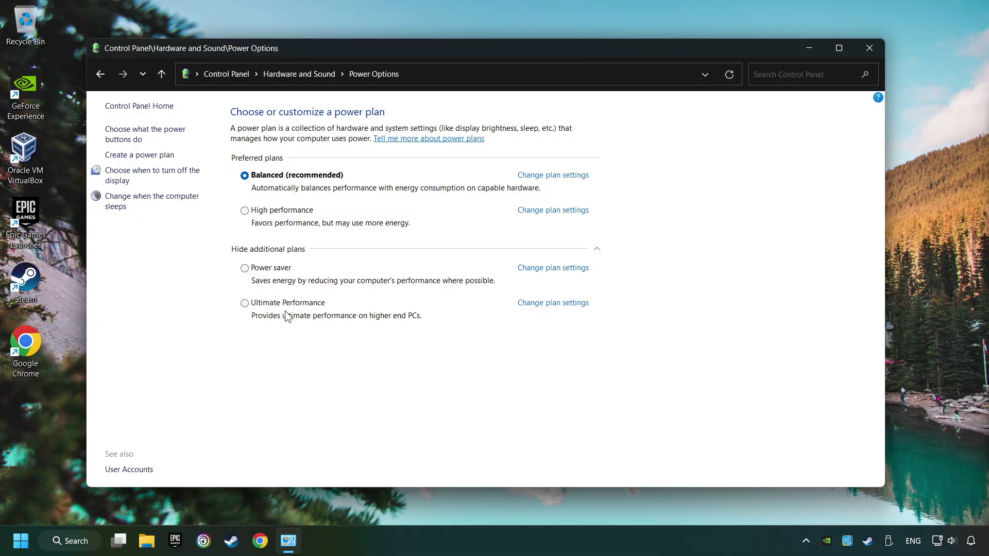
{"action": "left_click", "coordinate": [245, 304]}
{"action": "left_click", "coordinate": [872, 47]}
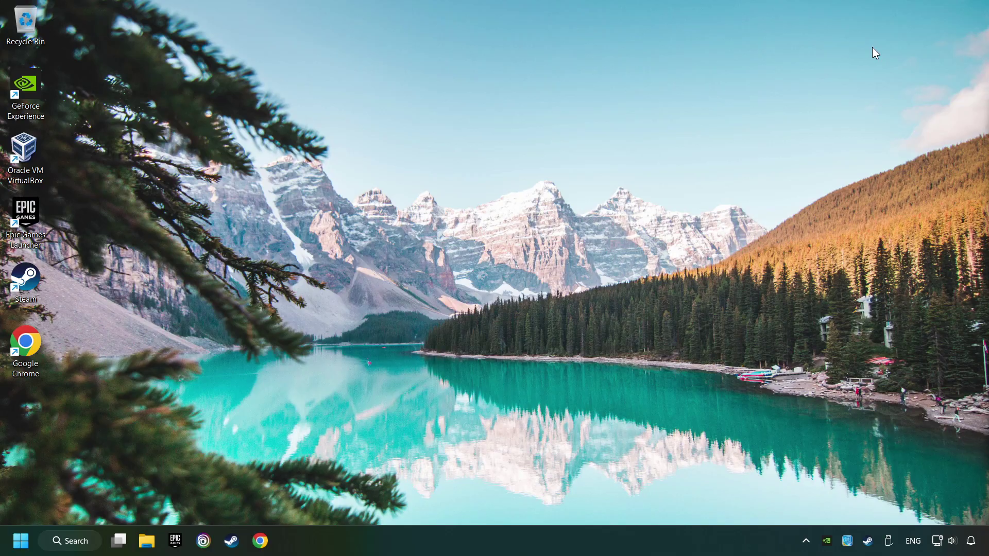
Open 'game mode settings' from search and switch the Game Mode toggle On.
{"action": "left_click", "coordinate": [70, 541]}
{"action": "type", "text": "g"}
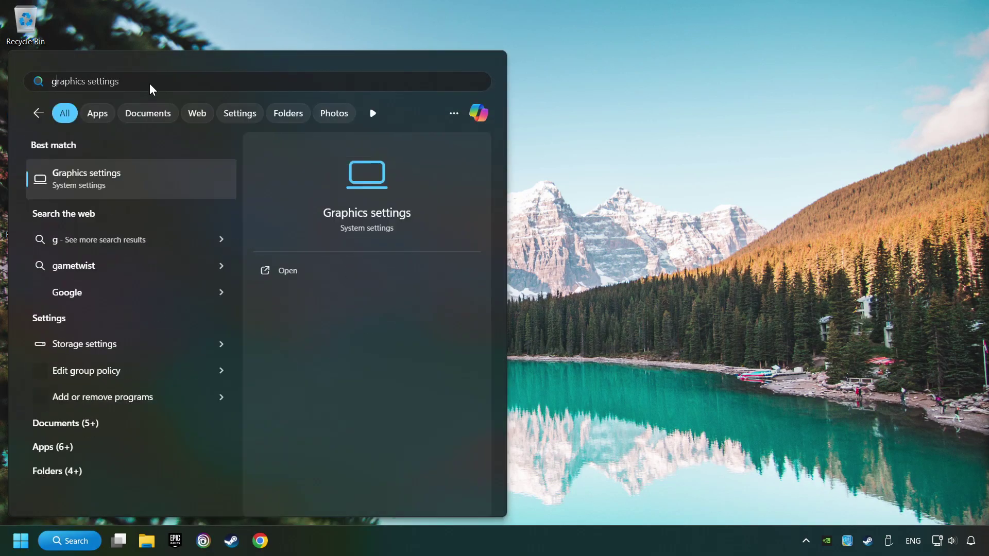
{"action": "type", "text": "ame mode set"}
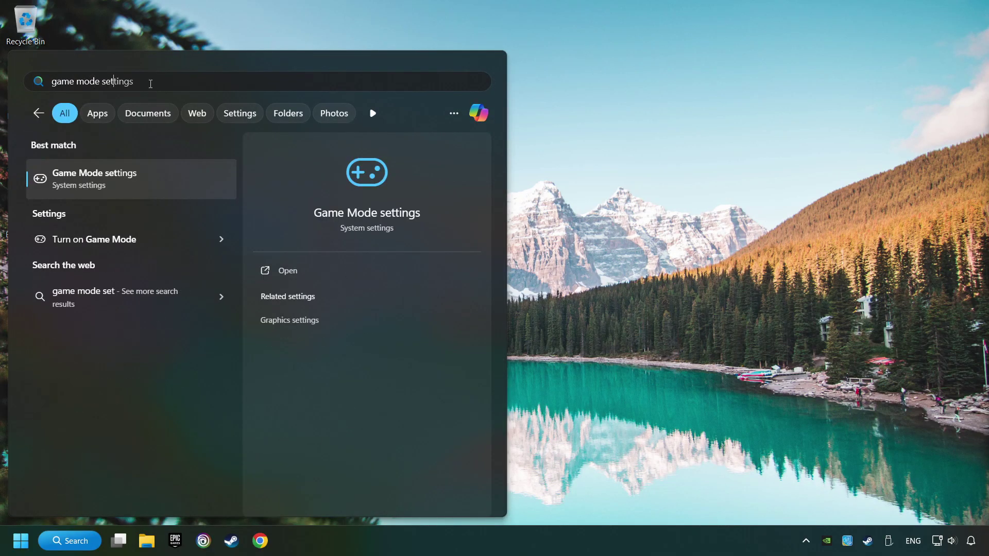
{"action": "type", "text": "tings"}
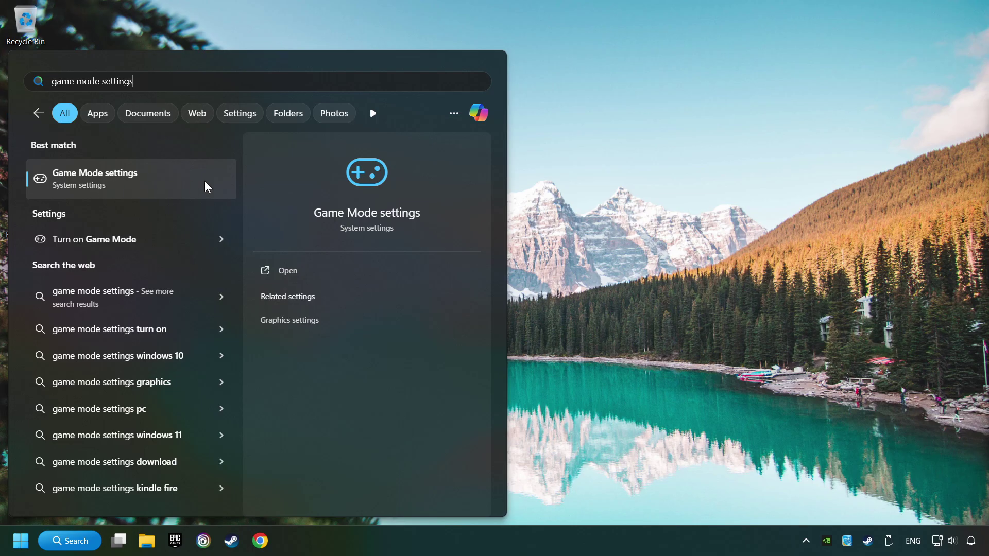
{"action": "left_click", "coordinate": [205, 181]}
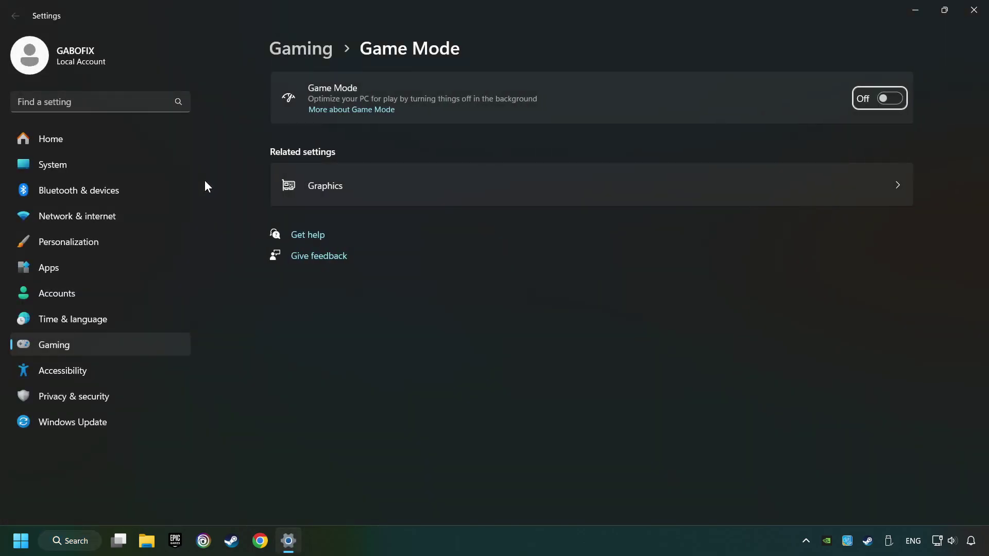
{"action": "left_click", "coordinate": [894, 99]}
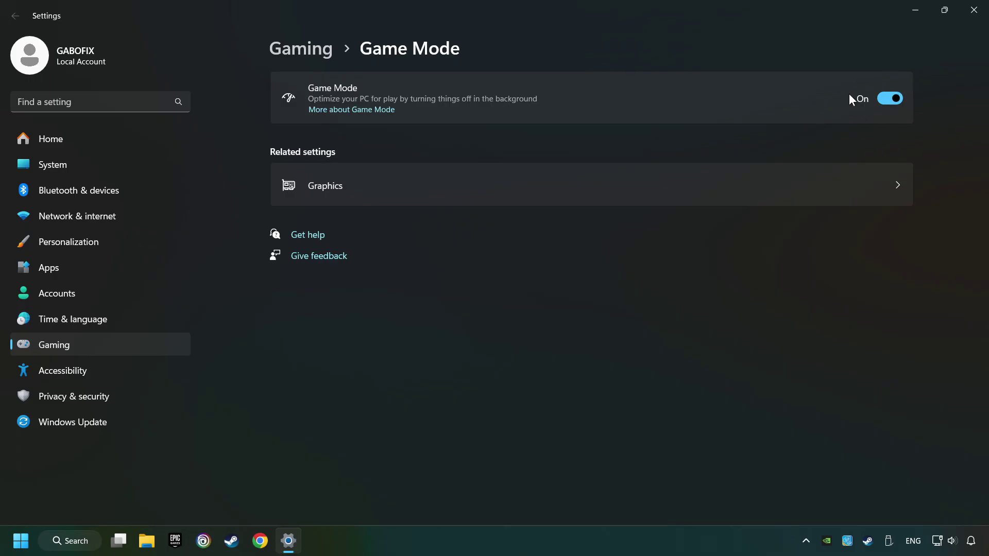
Close Settings, open Storage settings from search, and scroll down to Storage management.
{"action": "left_click", "coordinate": [975, 11]}
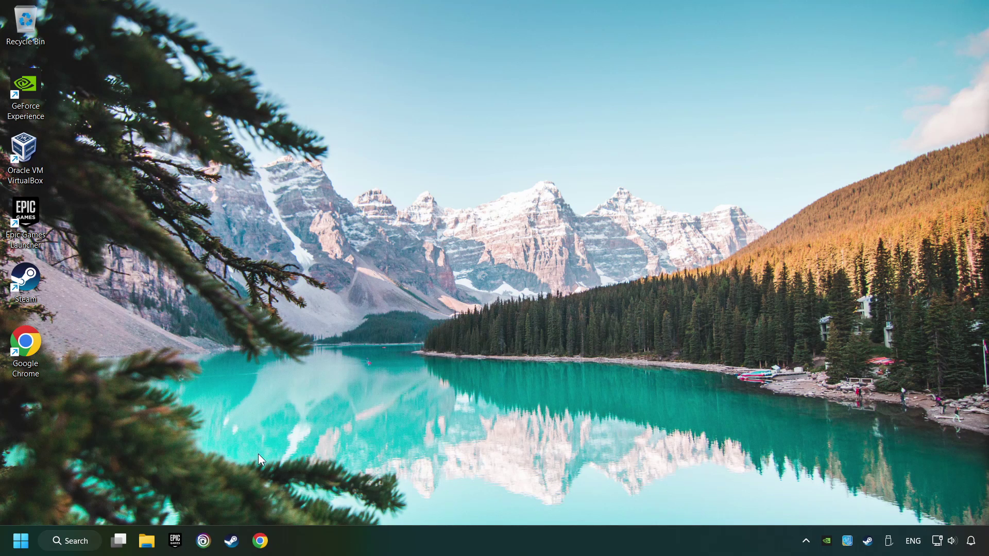
{"action": "left_click", "coordinate": [75, 540]}
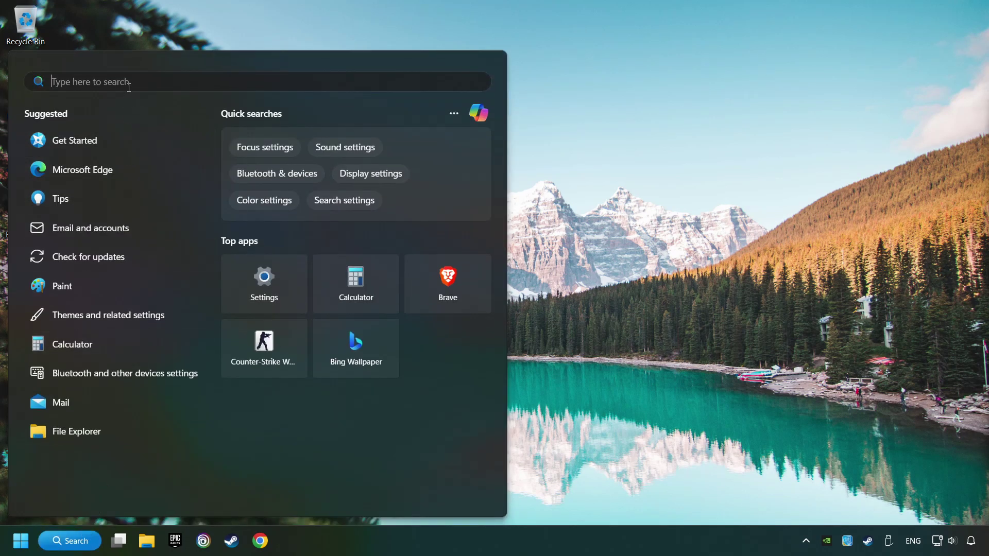
{"action": "type", "text": "storage"}
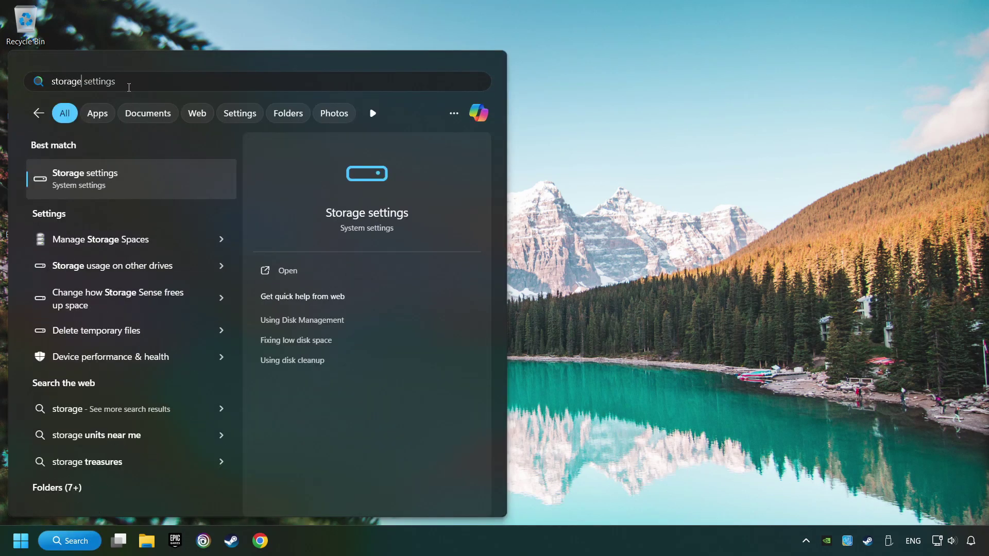
{"action": "left_click", "coordinate": [175, 183]}
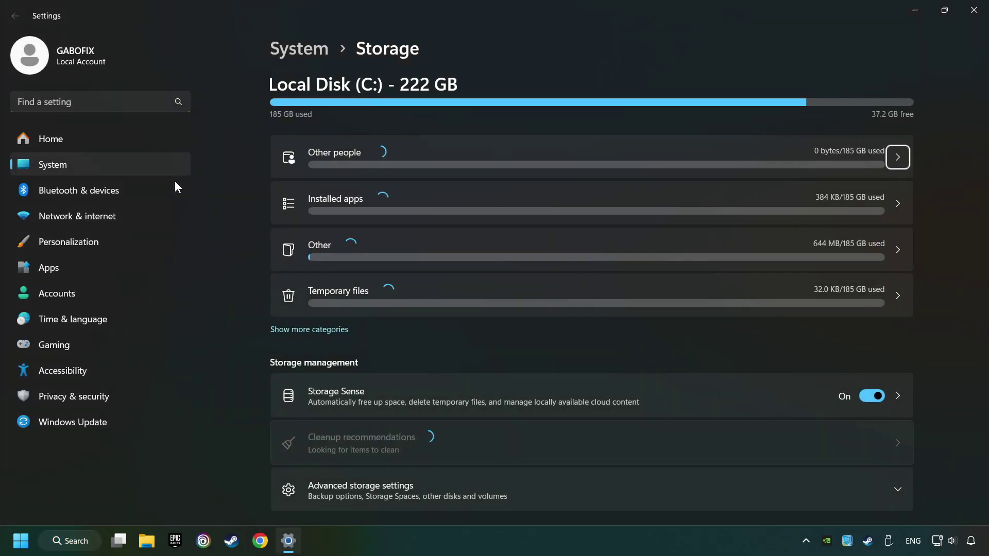
{"action": "scroll", "coordinate": [240, 243], "scroll_direction": "down", "scroll_amount": 3}
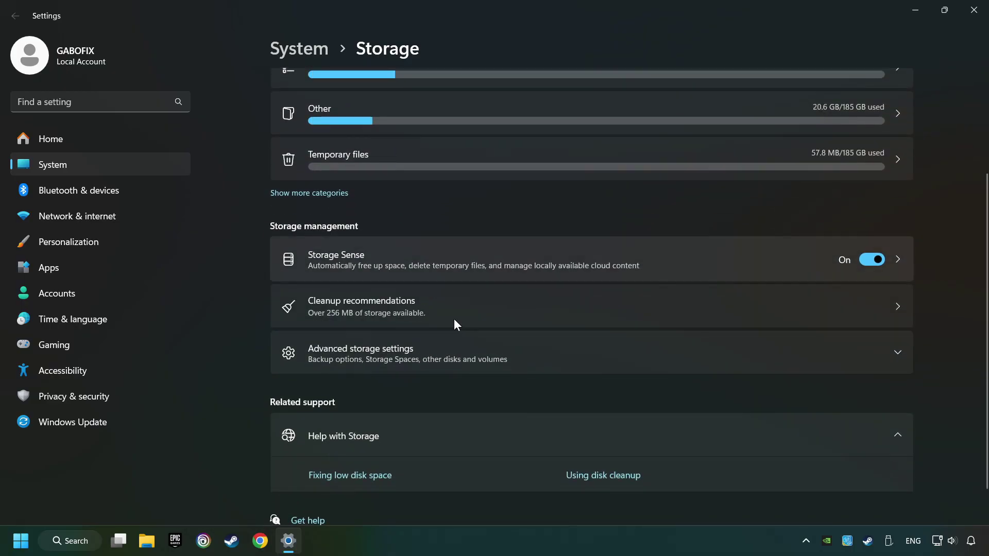
In Cleanup recommendations, permanently delete the 115 MB older file.
{"action": "left_click", "coordinate": [493, 306]}
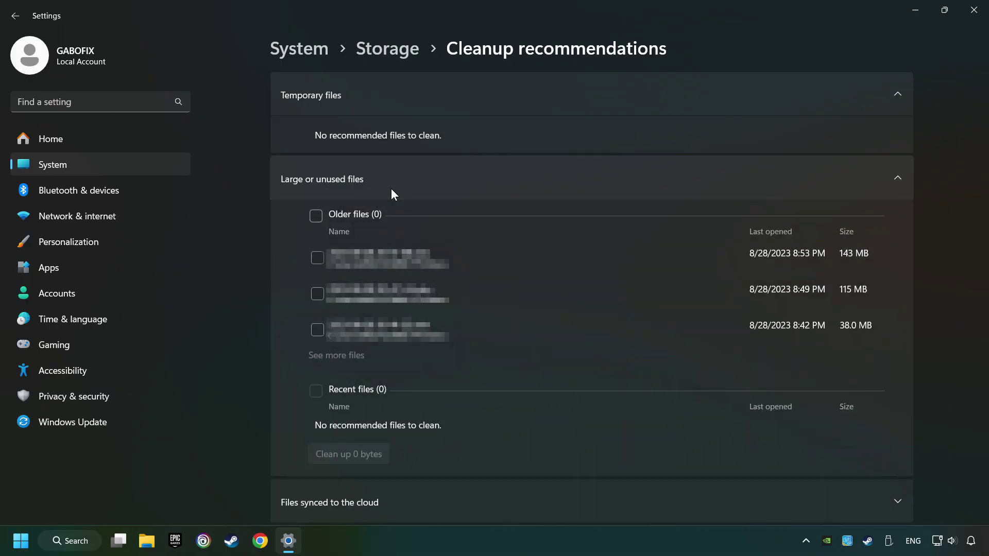
{"action": "left_click", "coordinate": [318, 298]}
{"action": "scroll", "coordinate": [383, 358], "scroll_direction": "down", "scroll_amount": 2}
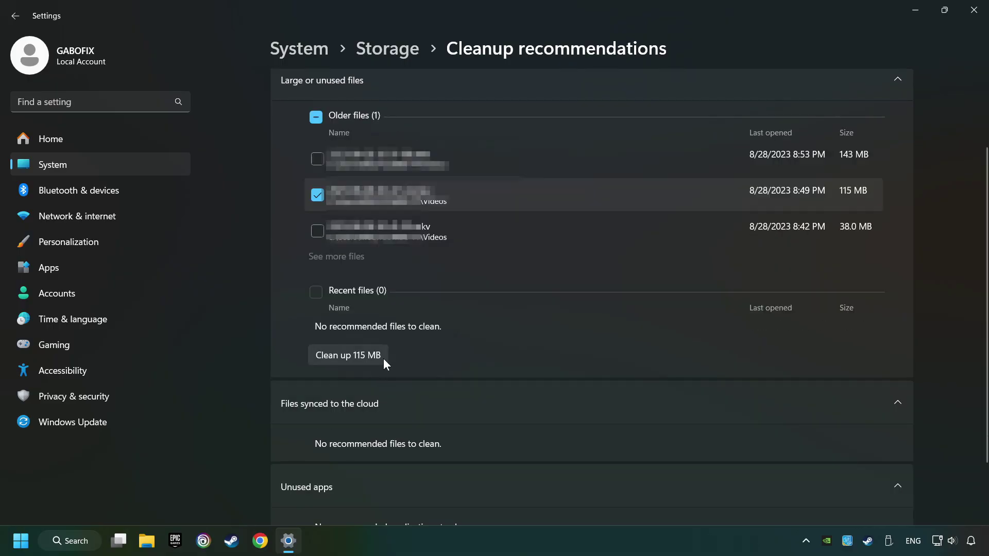
{"action": "left_click", "coordinate": [373, 357]}
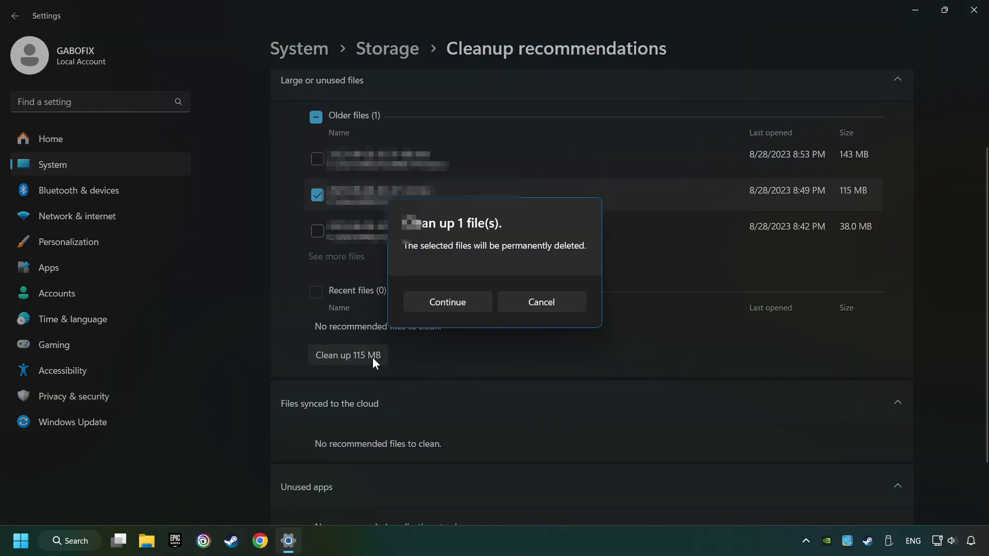
{"action": "left_click", "coordinate": [444, 301]}
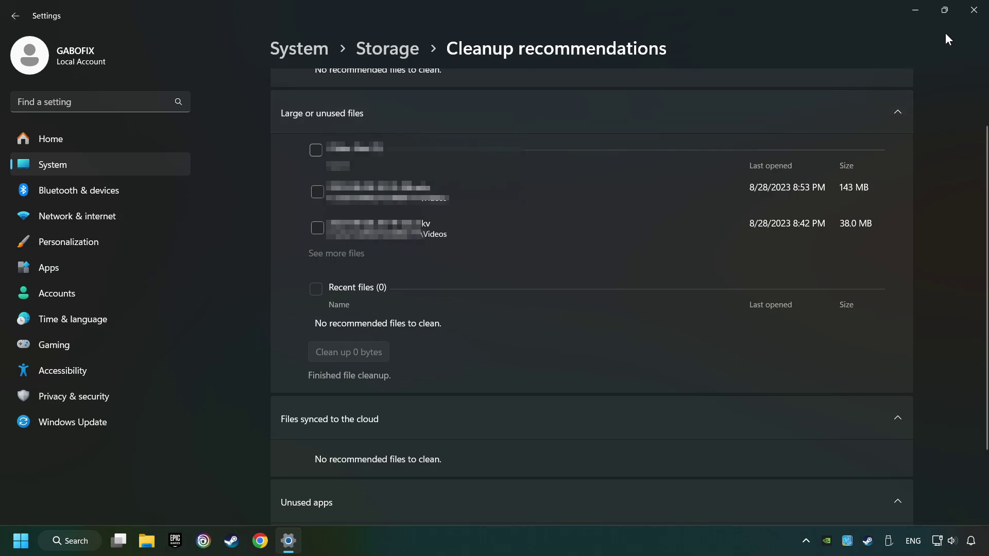
Close Settings and search Windows for %temp%.
{"action": "left_click", "coordinate": [977, 17]}
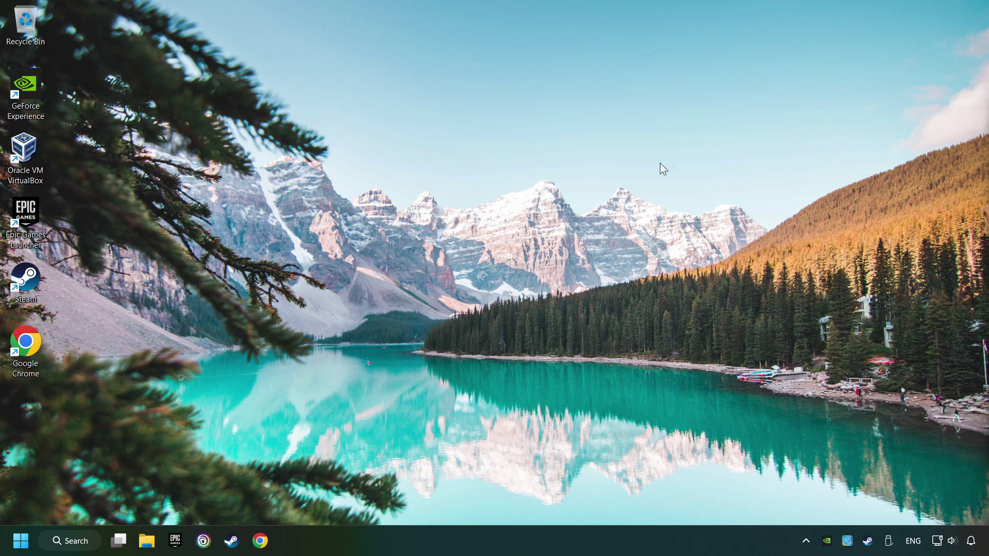
{"action": "left_click", "coordinate": [72, 541]}
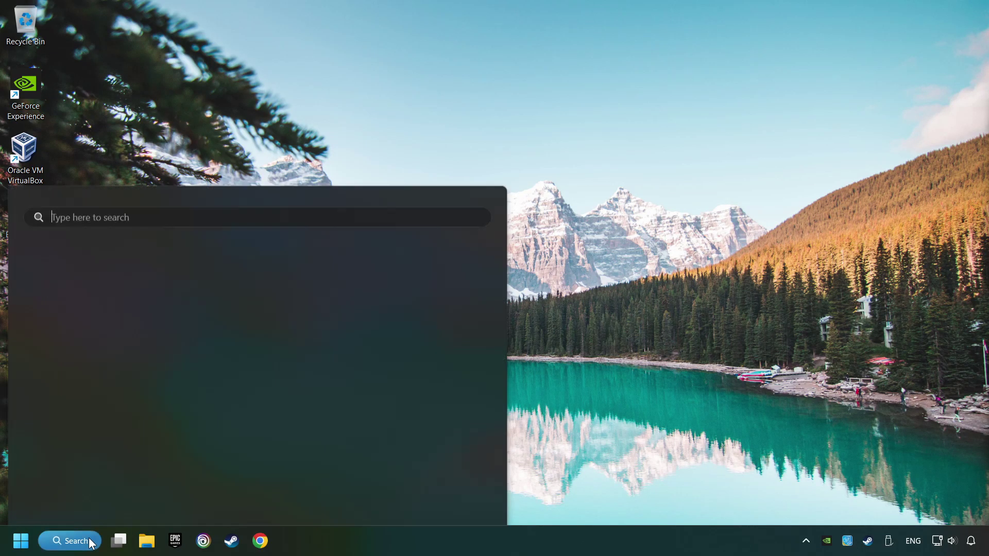
{"action": "type", "text": "%tem"}
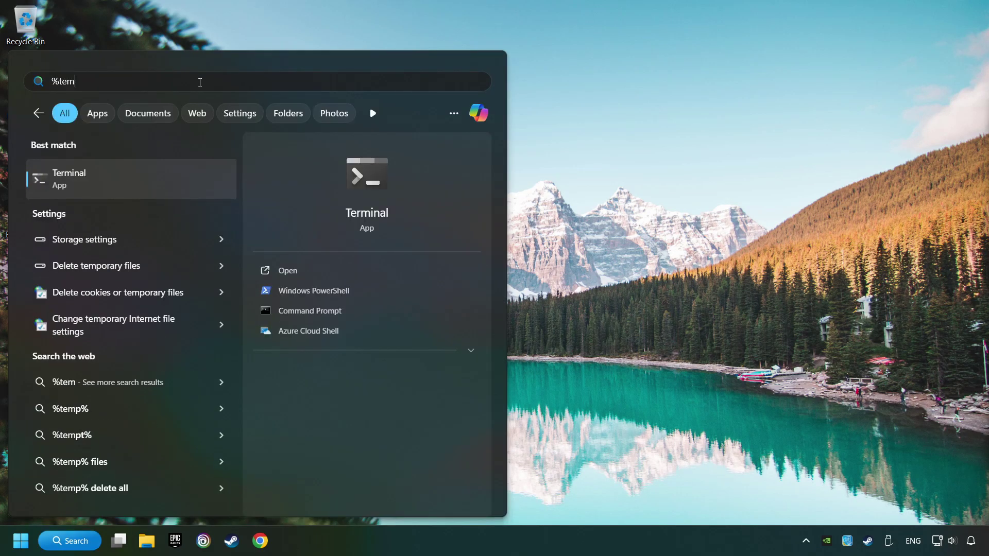
{"action": "type", "text": "p%"}
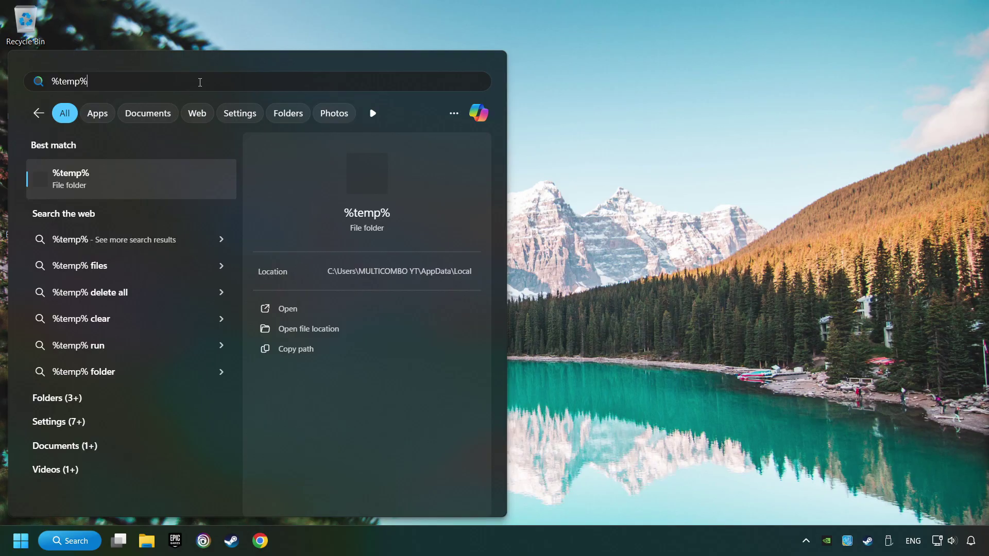
Open the Temp folder and delete all five items, skipping every file still in use.
{"action": "left_click", "coordinate": [162, 178]}
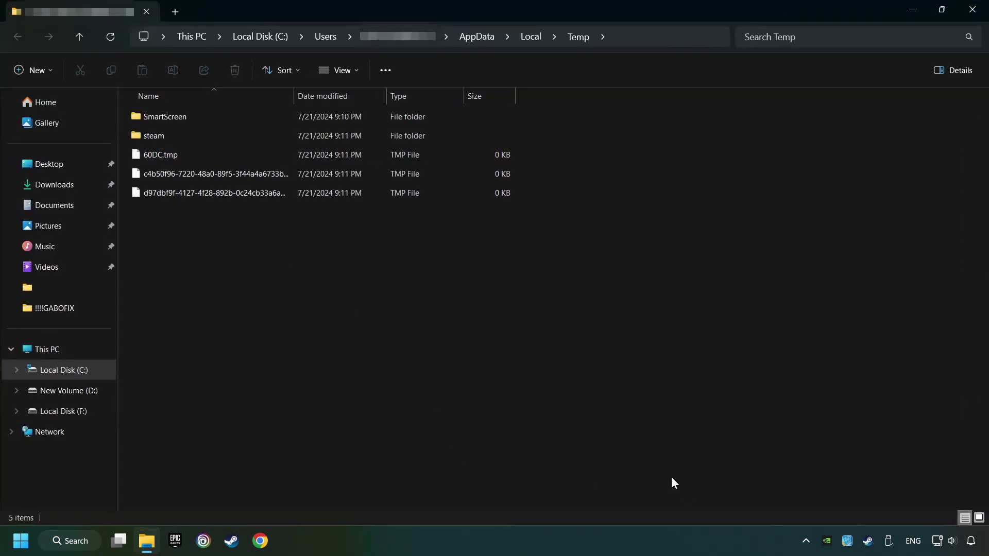
{"action": "left_click_drag", "start_coordinate": [672, 478], "coordinate": [187, 180]}
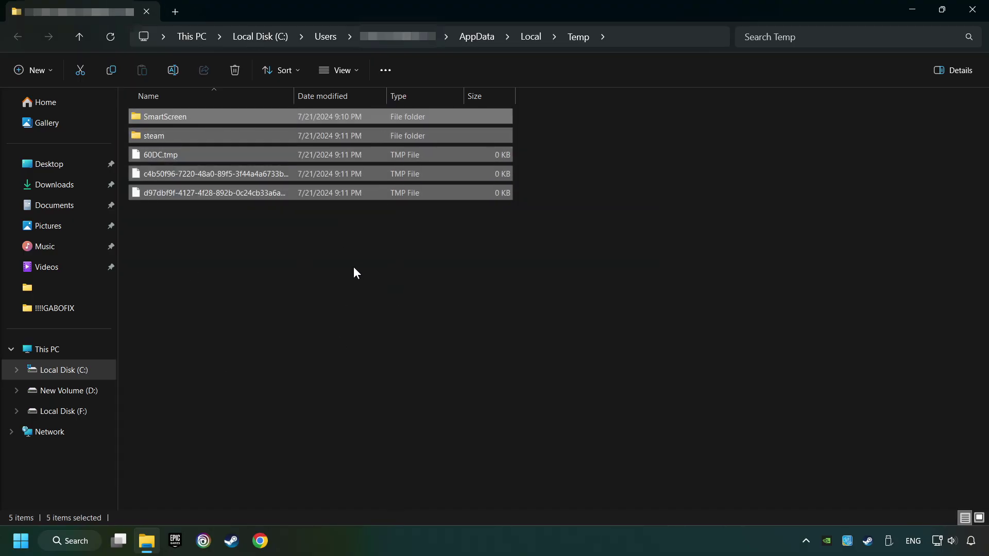
{"action": "right_click", "coordinate": [386, 154]}
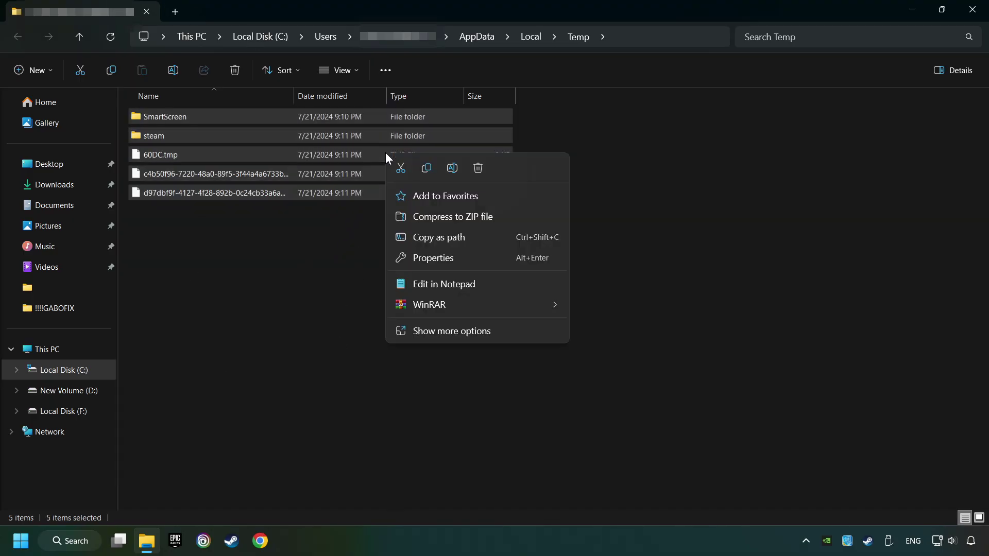
{"action": "left_click", "coordinate": [477, 169]}
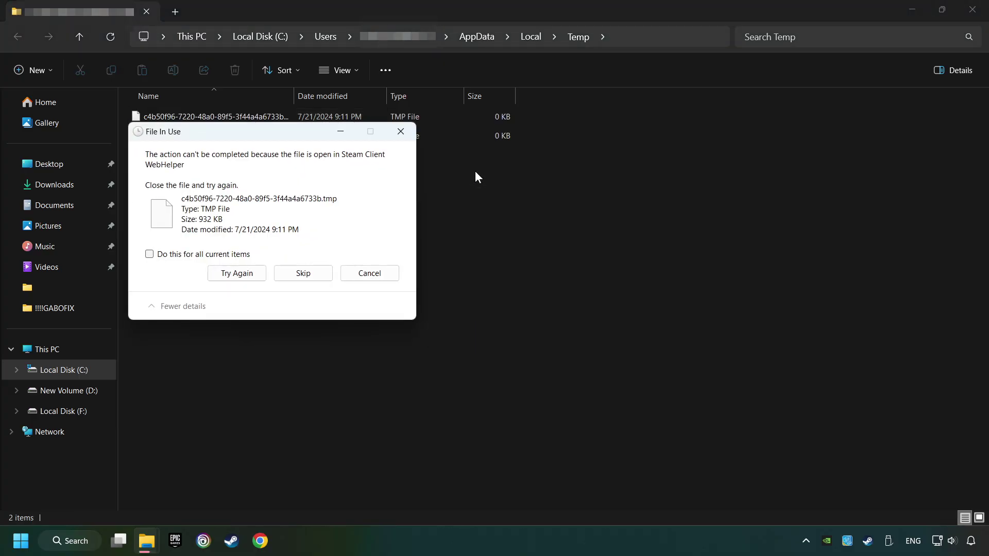
{"action": "left_click", "coordinate": [232, 257]}
{"action": "left_click", "coordinate": [307, 269]}
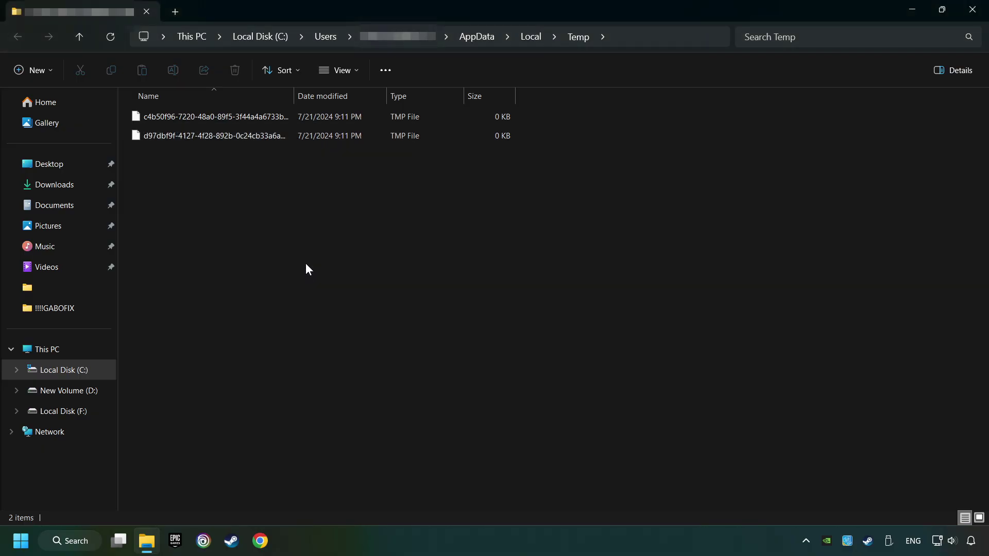
Close the Temp window and empty the Recycle Bin, permanently deleting its 3 items.
{"action": "left_click", "coordinate": [962, 15]}
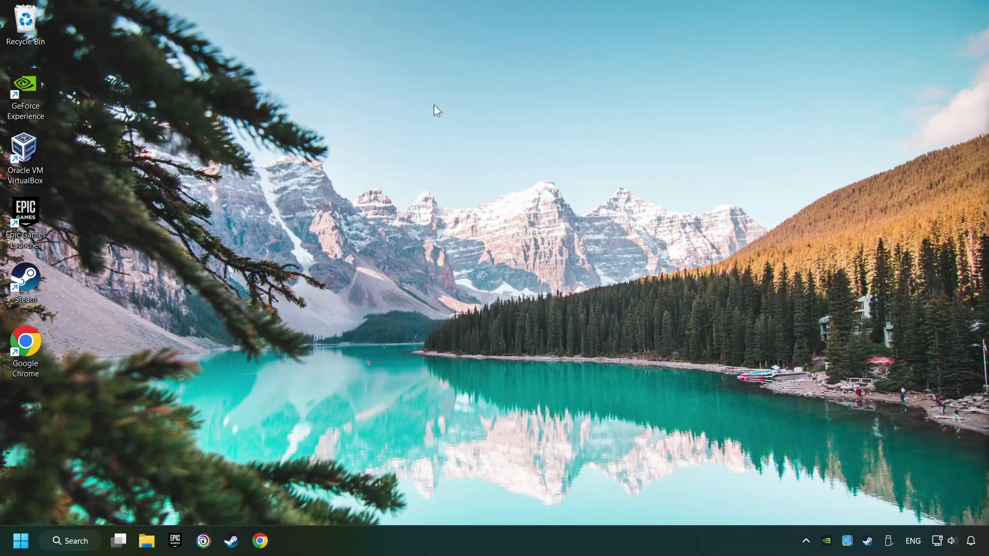
{"action": "right_click", "coordinate": [25, 25]}
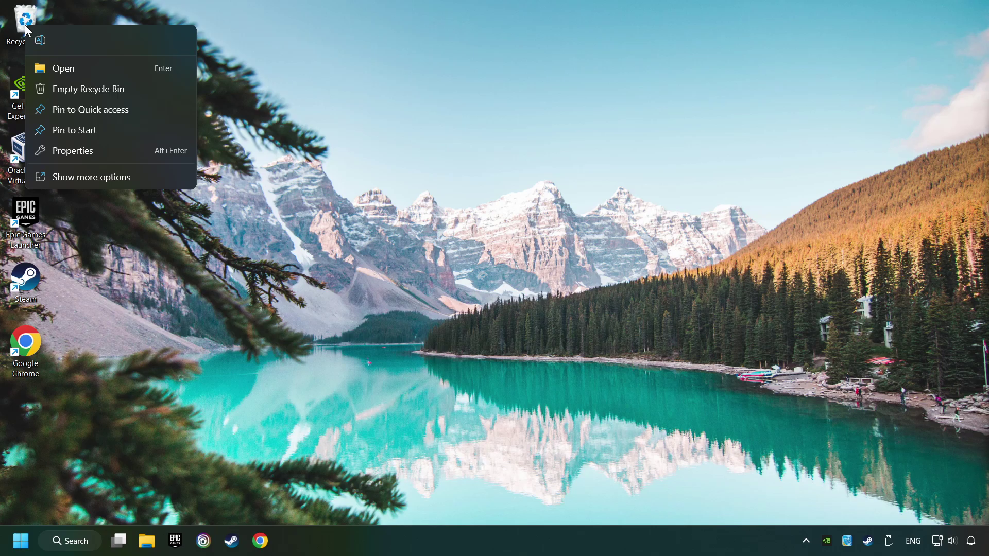
{"action": "left_click", "coordinate": [56, 89]}
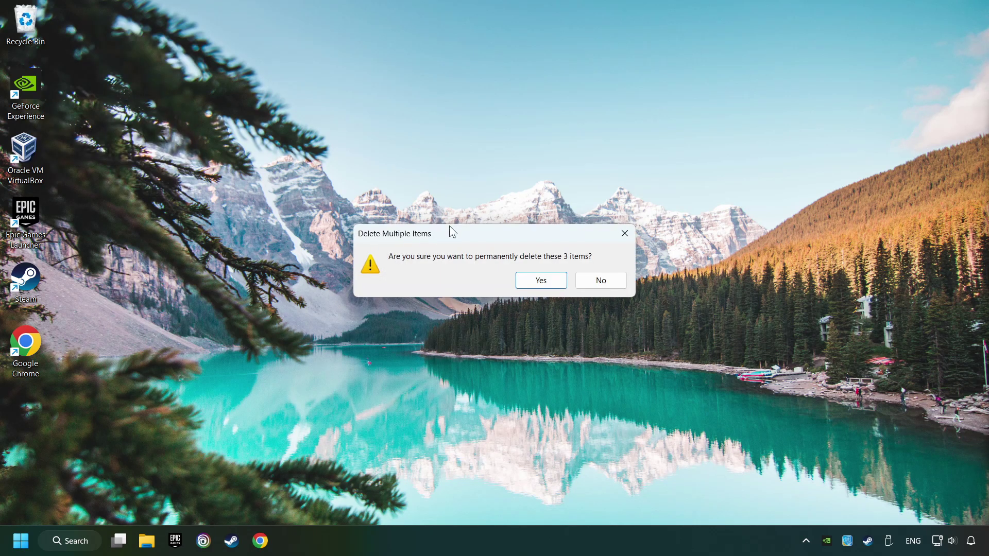
{"action": "left_click", "coordinate": [541, 280]}
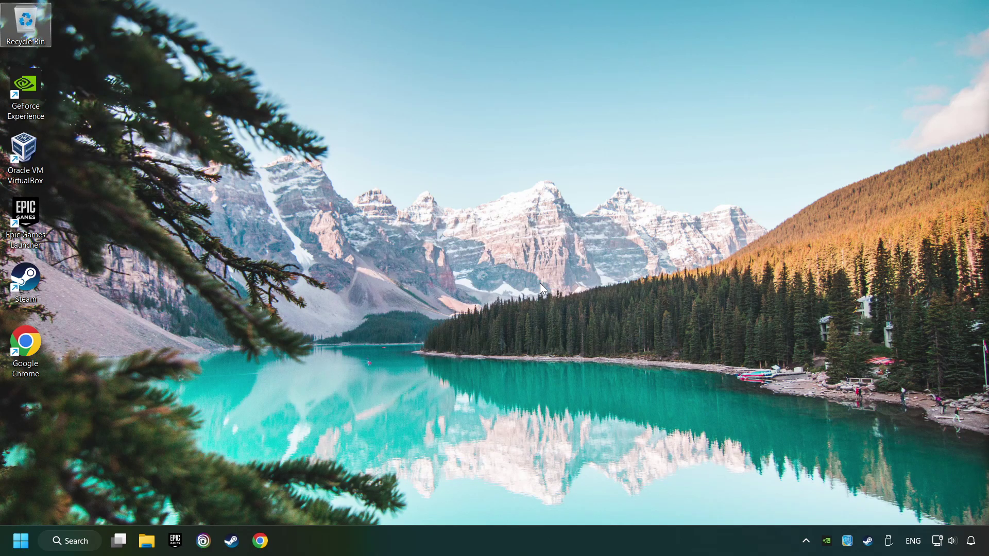
{"action": "left_click", "coordinate": [476, 260]}
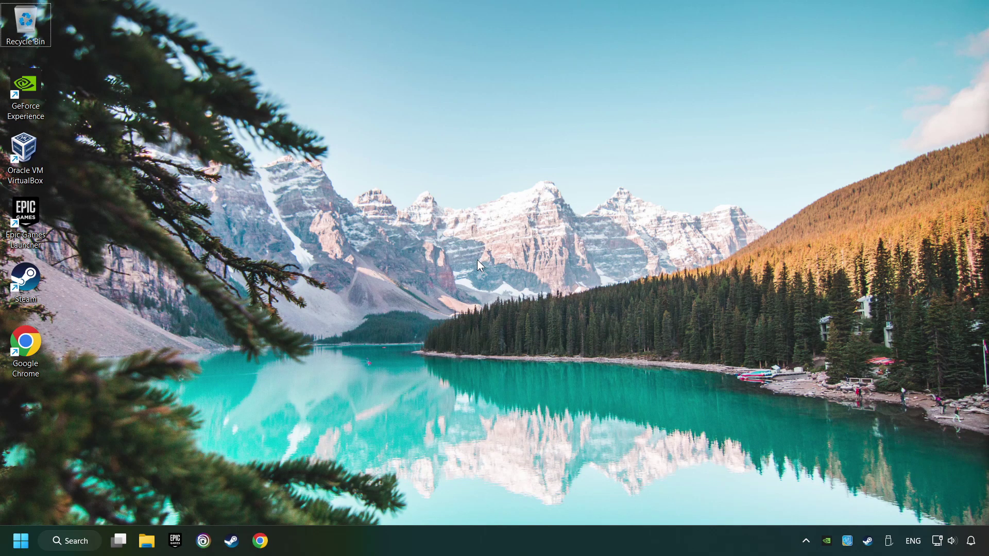
Search 'device manager', open Device Manager and move its window toward the screen centre.
{"action": "left_click", "coordinate": [91, 544]}
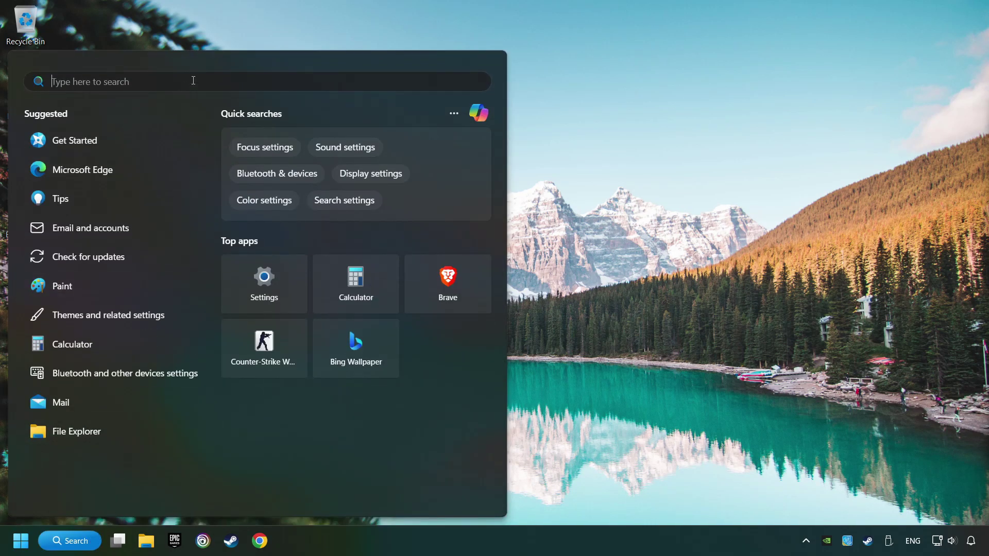
{"action": "type", "text": "device manager"}
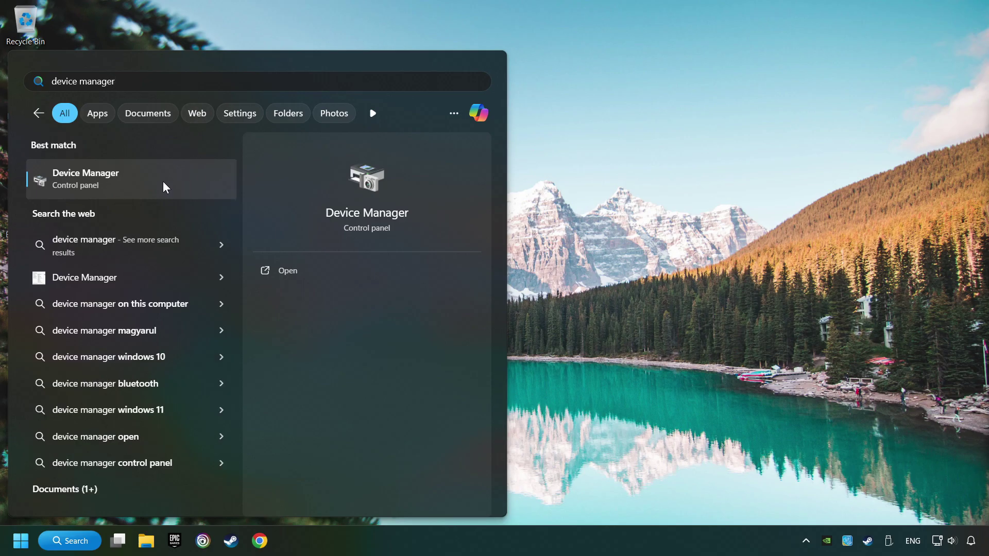
{"action": "left_click", "coordinate": [202, 179]}
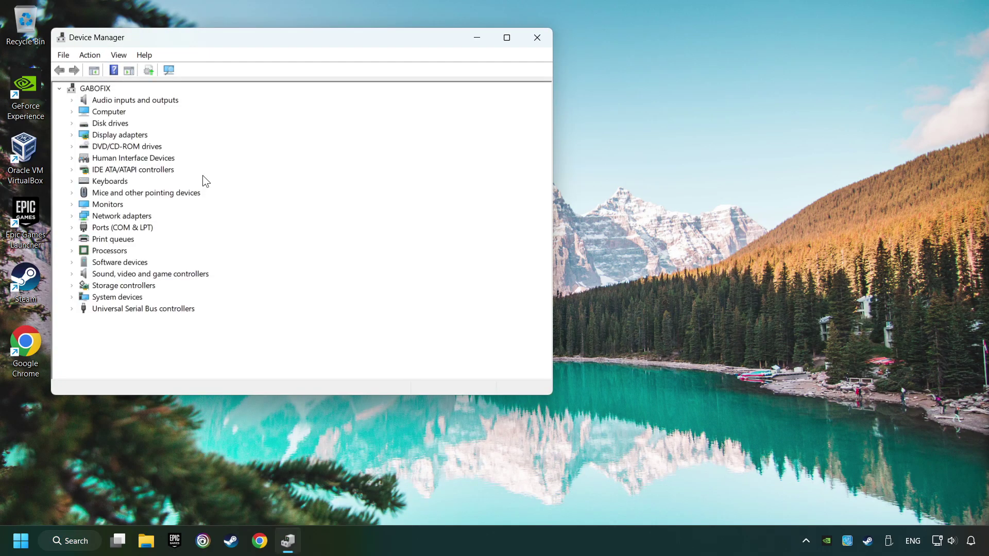
{"action": "left_click_drag", "start_coordinate": [201, 47], "coordinate": [366, 120]}
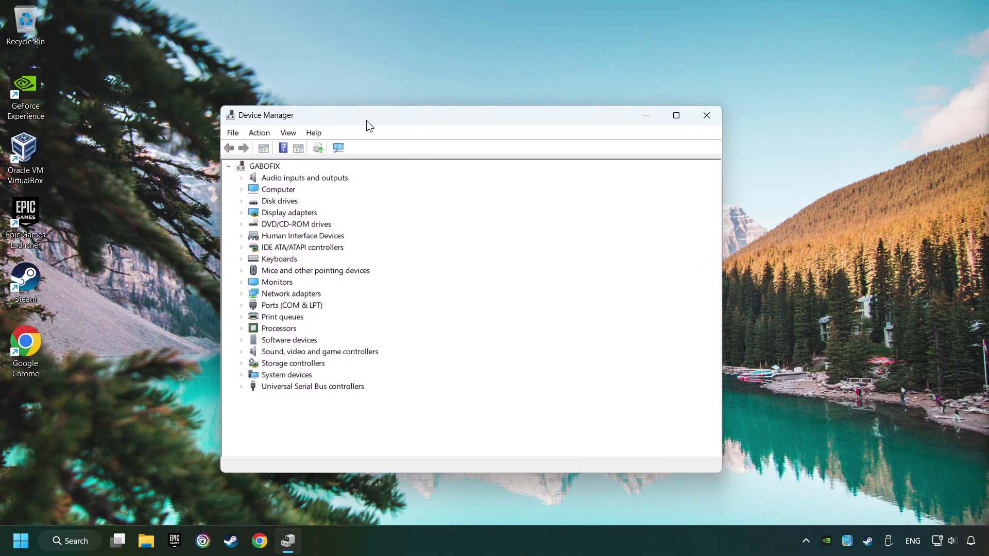
Auto-search for a newer GTX 1050 Ti driver, finding the best already installed, and close Device Manager.
{"action": "left_click", "coordinate": [241, 212]}
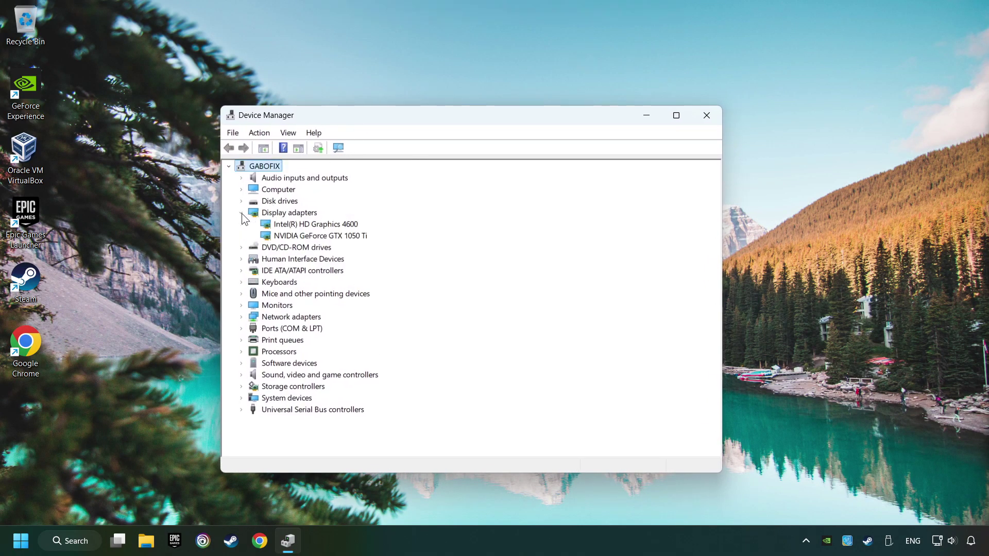
{"action": "left_click", "coordinate": [306, 235]}
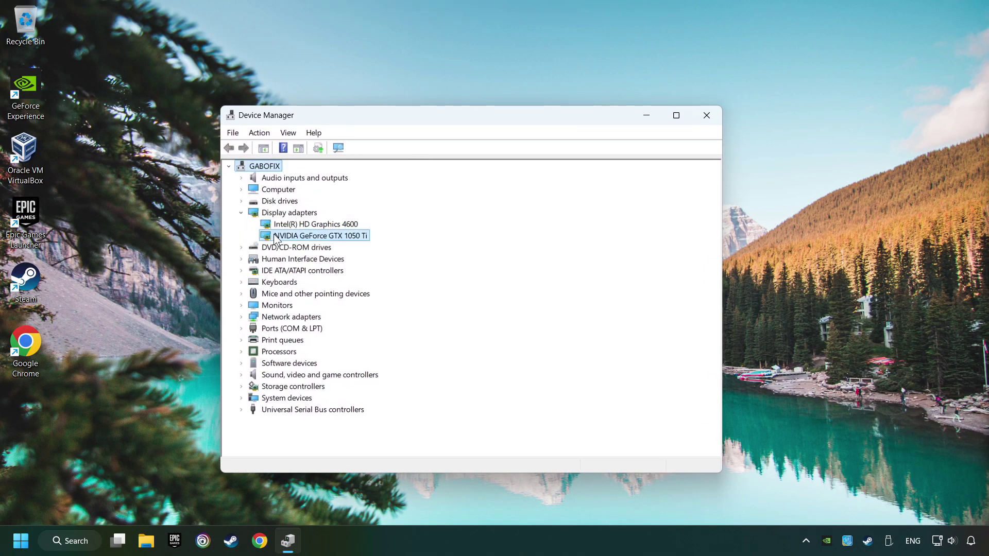
{"action": "right_click", "coordinate": [320, 236]}
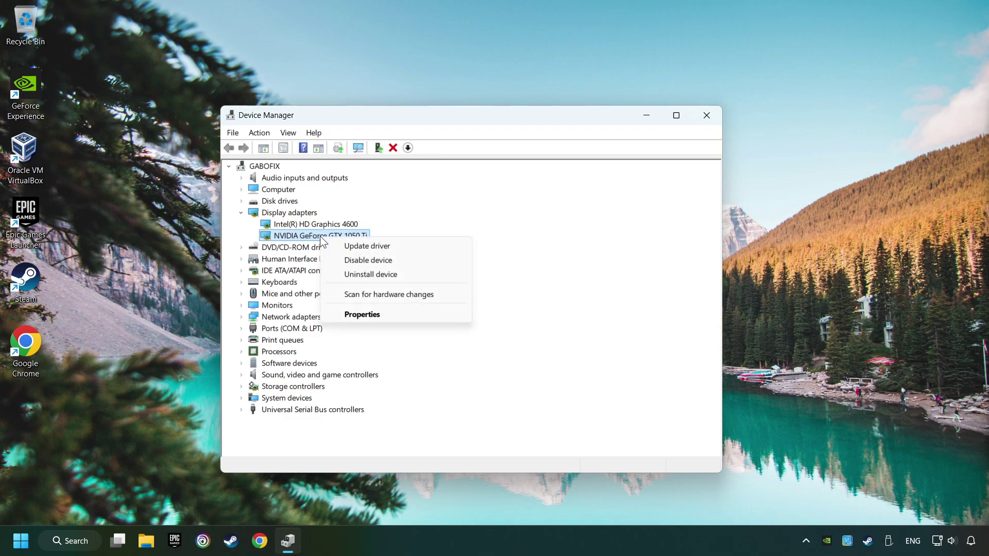
{"action": "left_click", "coordinate": [406, 246]}
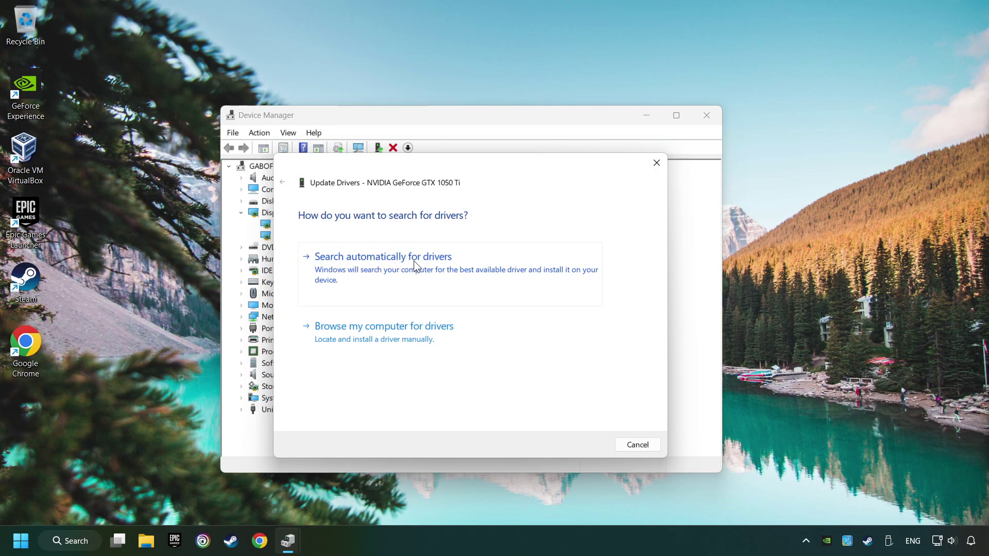
{"action": "left_click", "coordinate": [414, 261]}
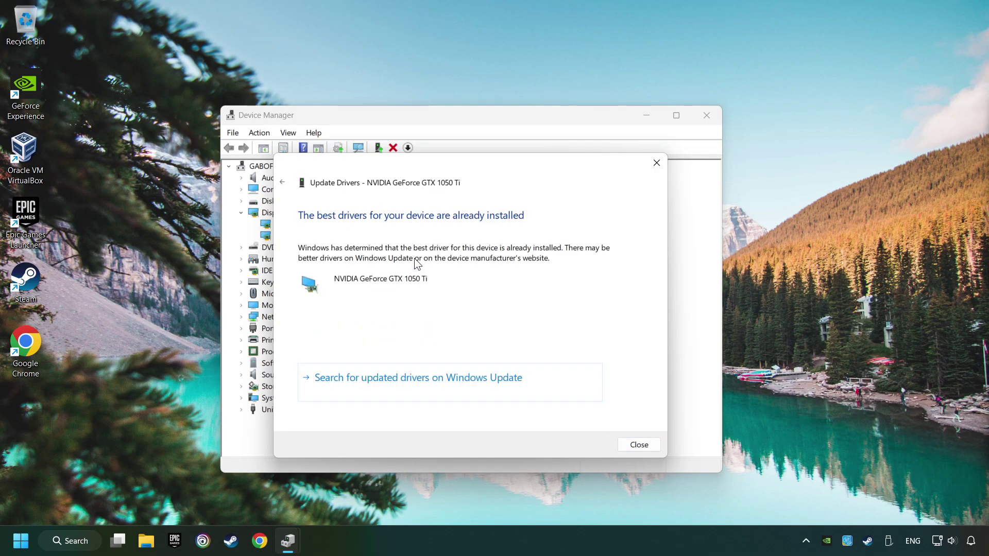
{"action": "left_click", "coordinate": [639, 444]}
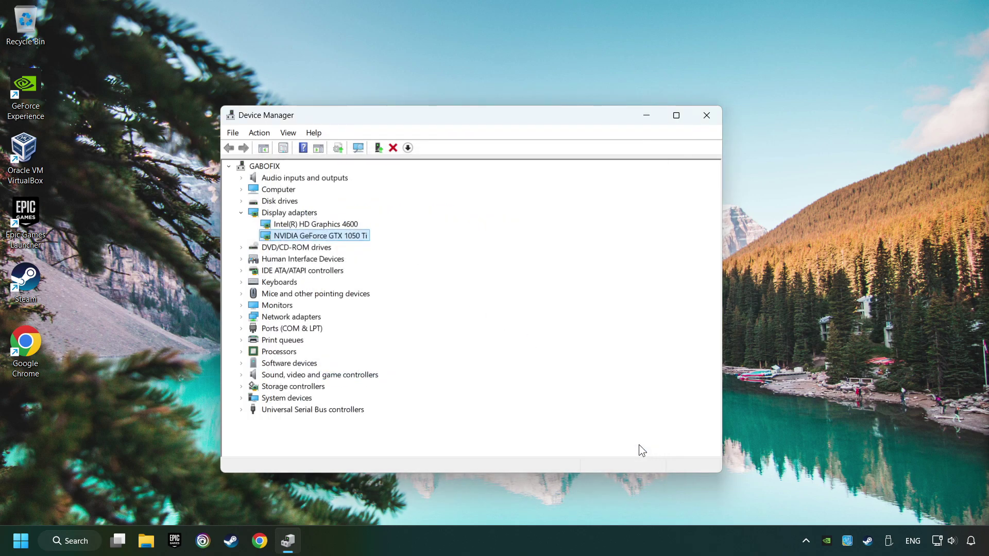
{"action": "left_click", "coordinate": [706, 117]}
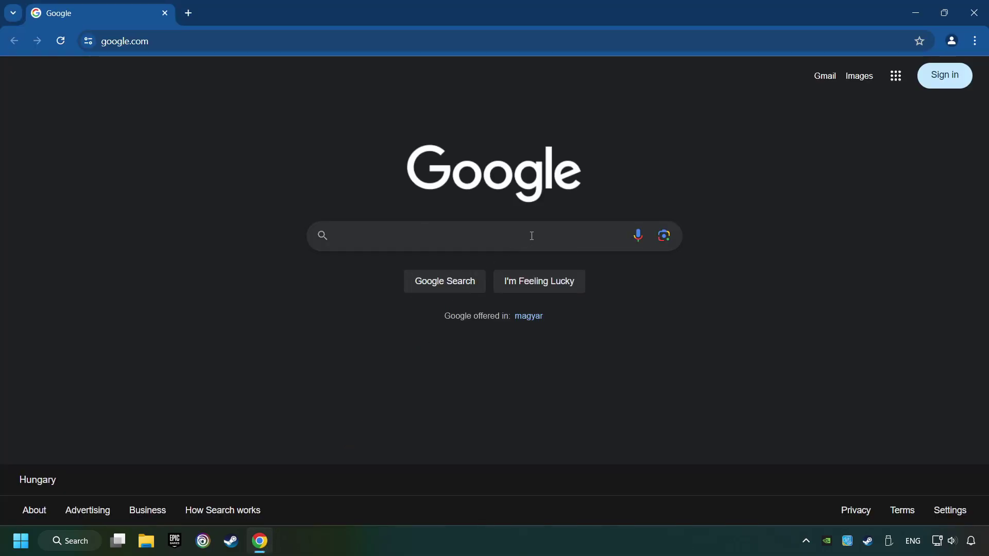
Search 'nvidia geforce driver download', download and run the GeForce Experience installer, then close Chrome.
{"action": "type", "text": "nvidia gef"}
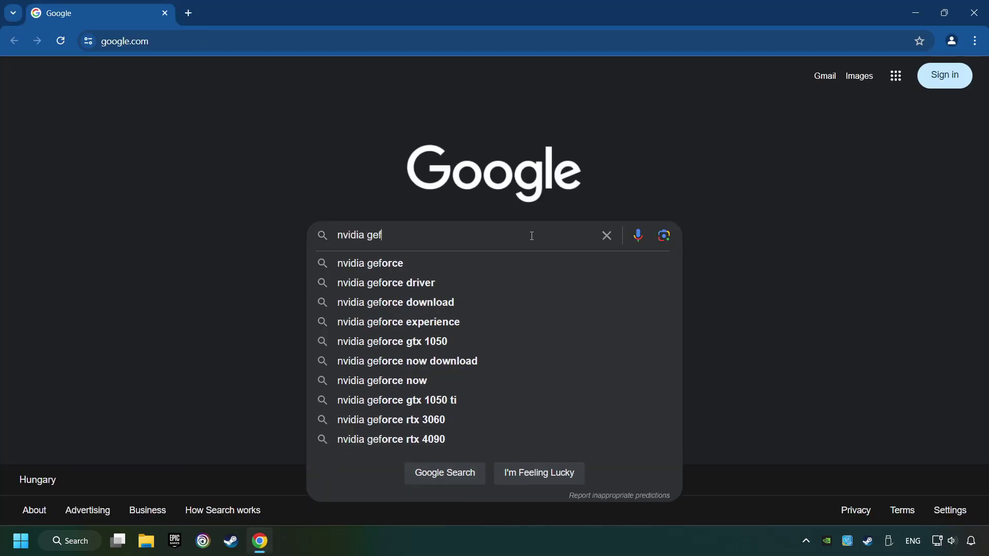
{"action": "type", "text": "orce driver download"}
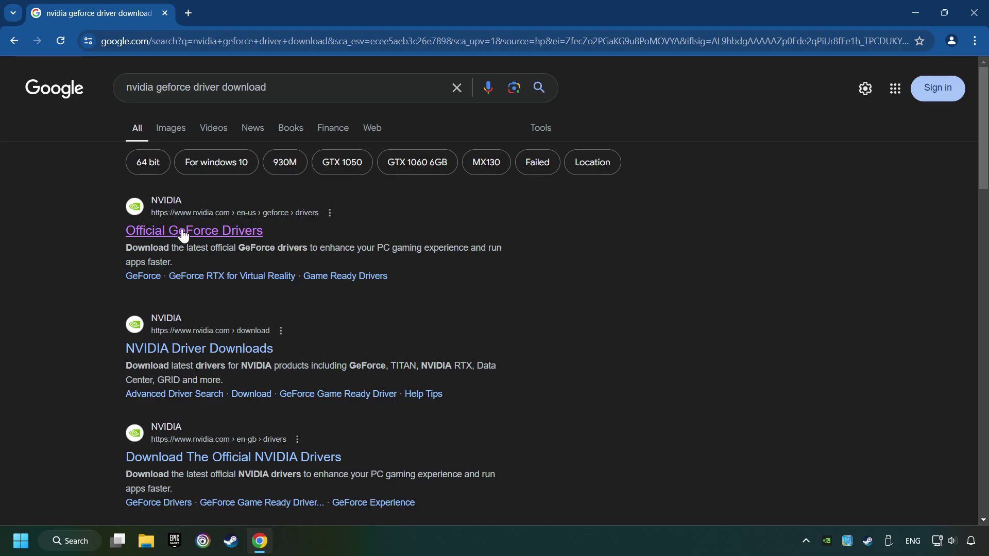
{"action": "left_click", "coordinate": [238, 232]}
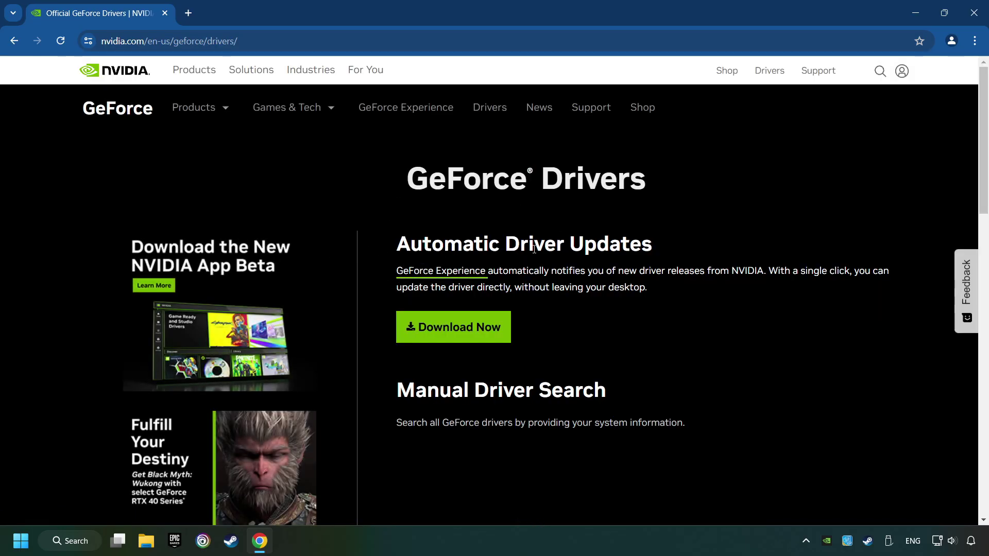
{"action": "left_click", "coordinate": [470, 338]}
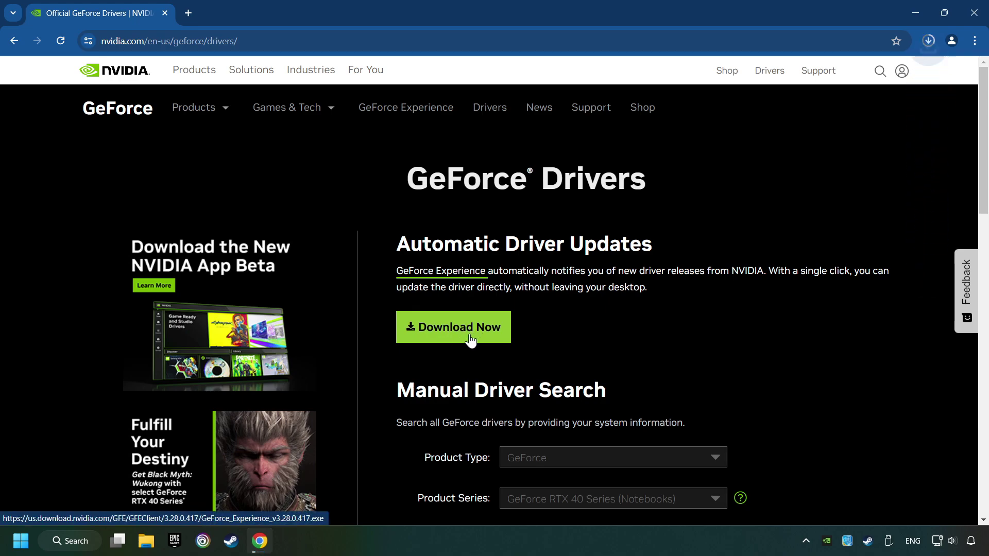
{"action": "left_click", "coordinate": [927, 41]}
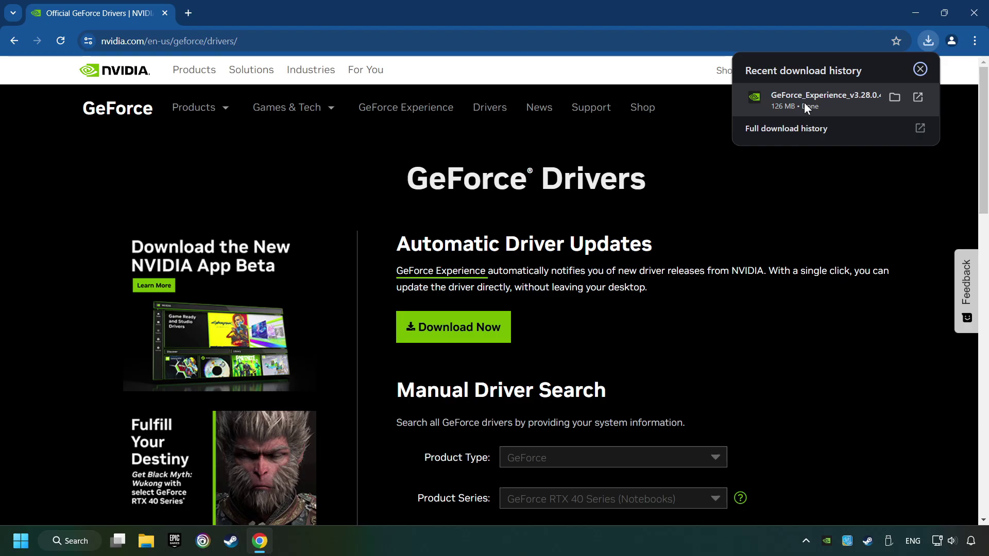
{"action": "left_click", "coordinate": [841, 101]}
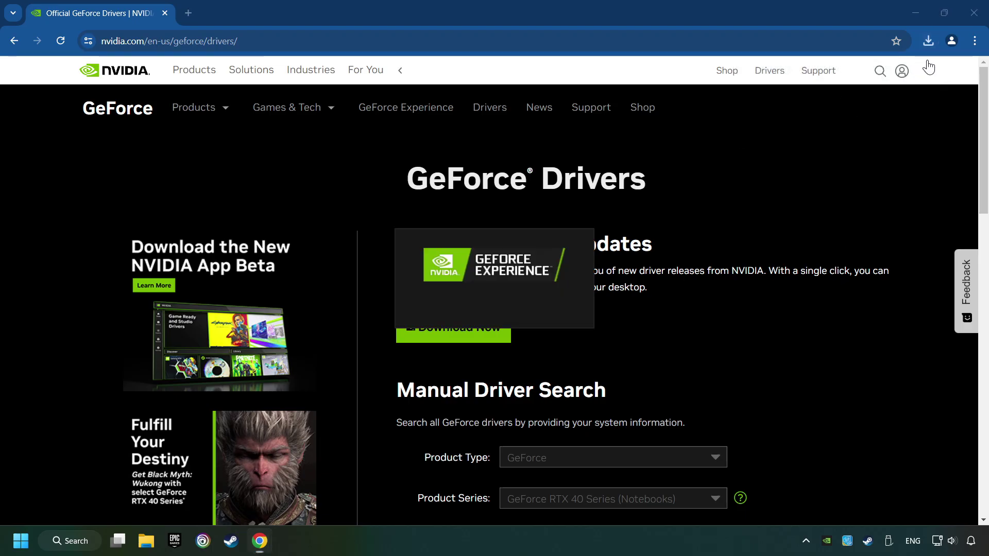
{"action": "left_click", "coordinate": [972, 15]}
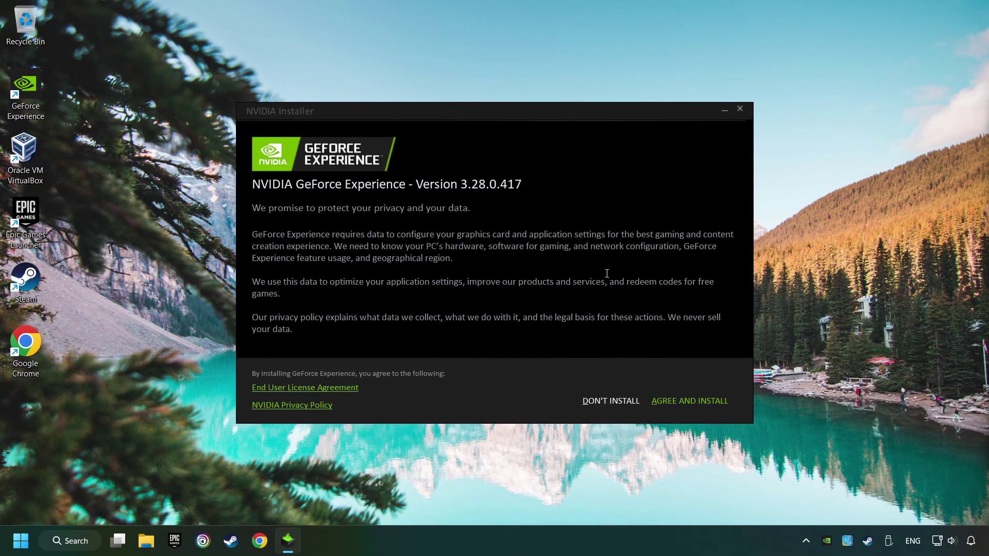
Choose Agree and Install to install GeForce Experience 3.28.
{"action": "left_click", "coordinate": [706, 406]}
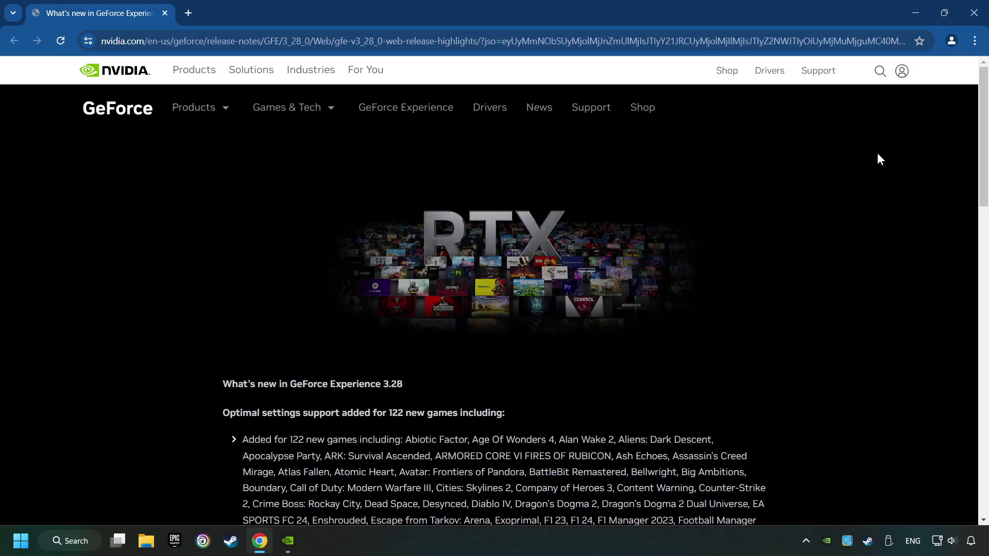
Close the release notes, check GeForce Experience Drivers for updates (560.70 is latest), then close it.
{"action": "left_click", "coordinate": [974, 13]}
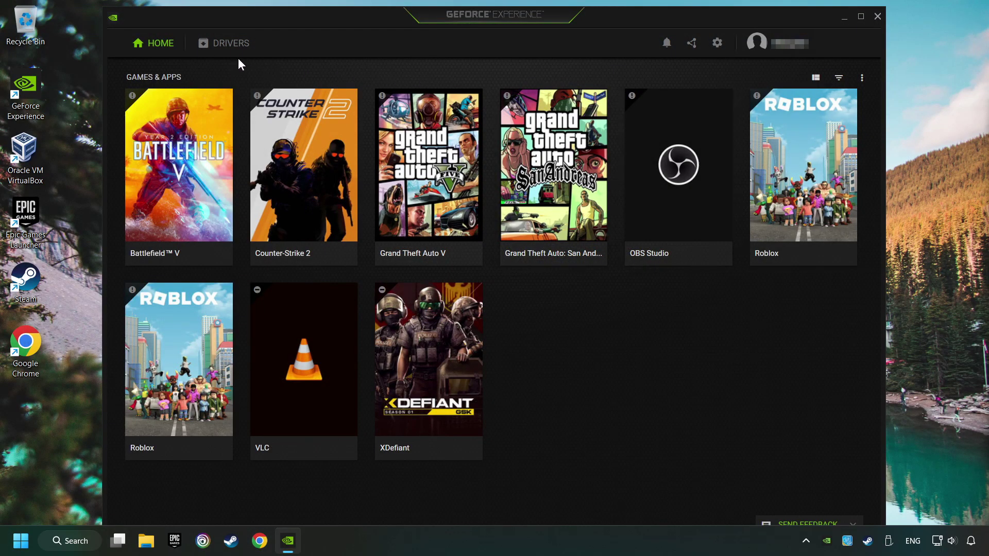
{"action": "left_click", "coordinate": [226, 45]}
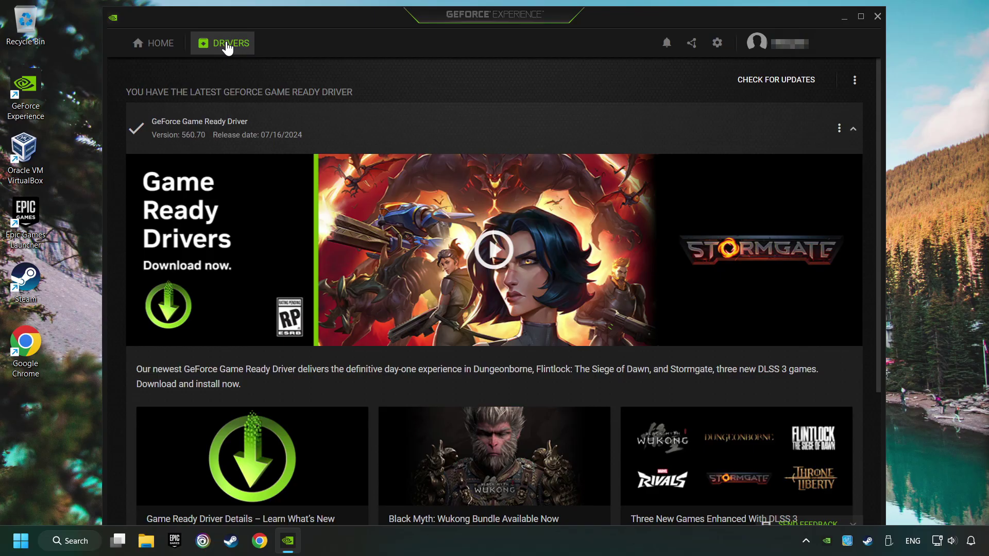
{"action": "left_click", "coordinate": [787, 88]}
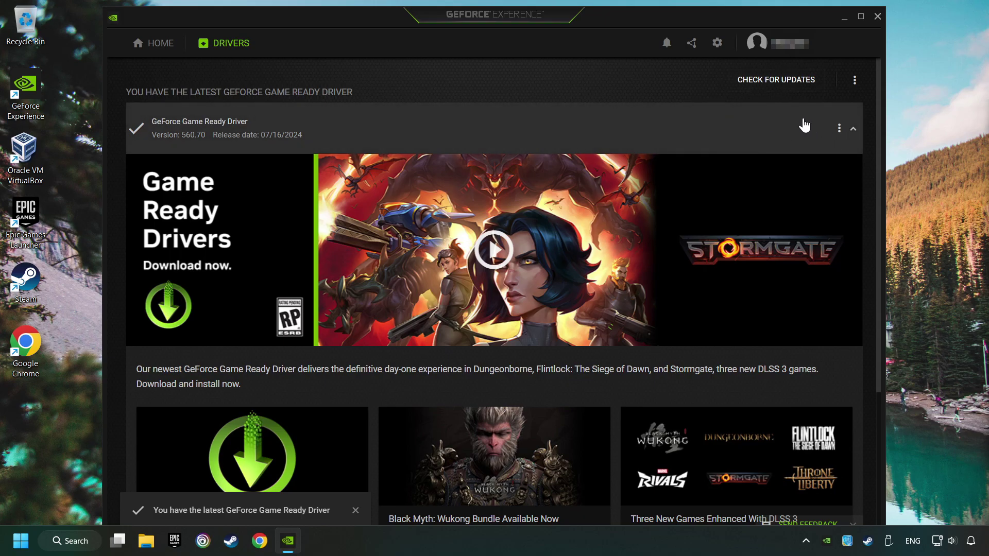
{"action": "left_click", "coordinate": [878, 17]}
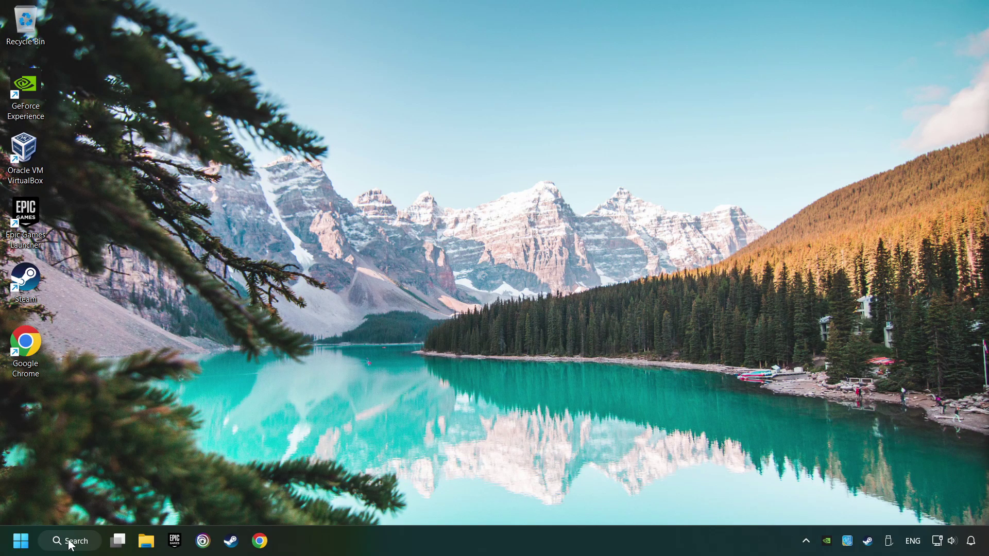
Search 'graphics settings' and open the System > Display > Graphics page.
{"action": "left_click", "coordinate": [96, 543]}
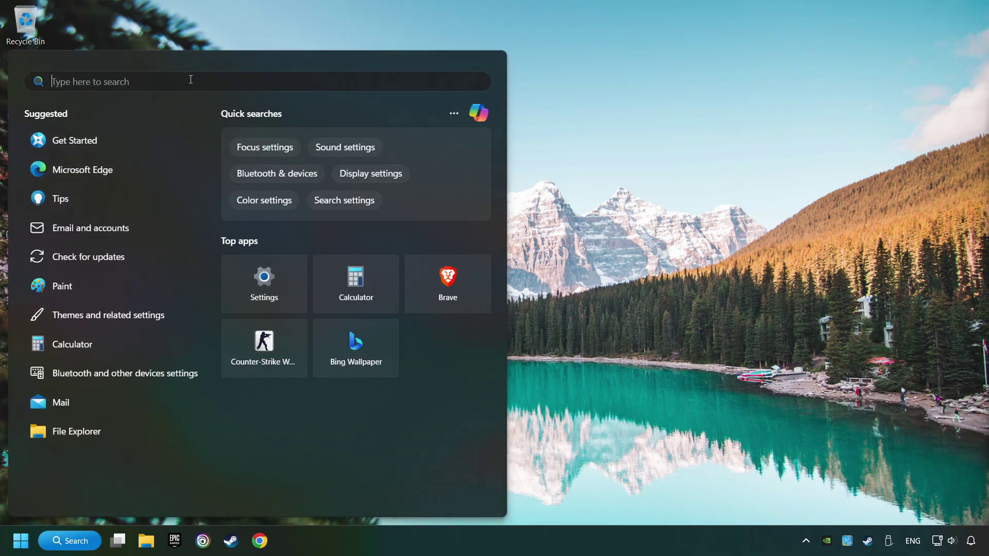
{"action": "type", "text": "graphics se"}
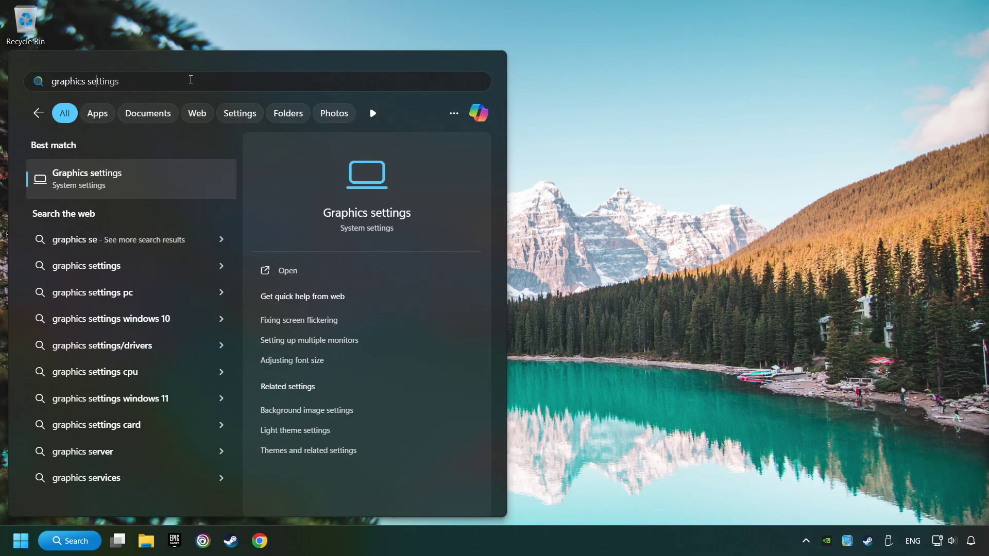
{"action": "type", "text": "ttings"}
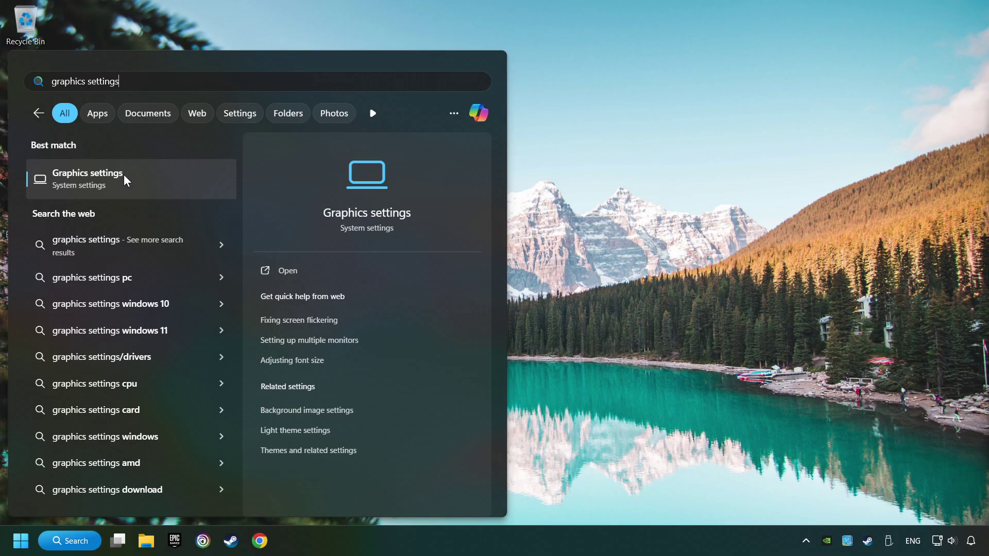
{"action": "left_click", "coordinate": [182, 184]}
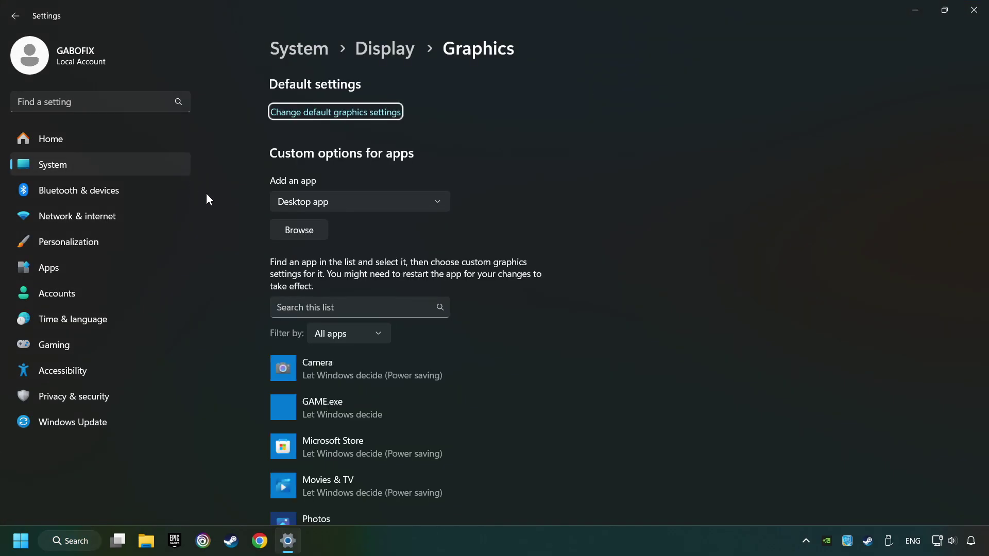
{"action": "scroll", "coordinate": [240, 215], "scroll_direction": "down", "scroll_amount": 3}
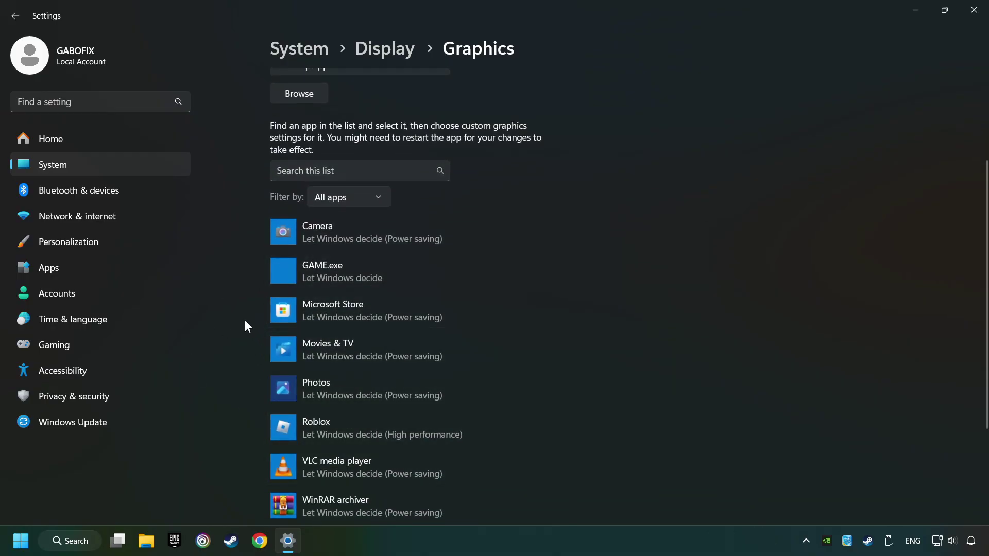
{"action": "scroll", "coordinate": [239, 316], "scroll_direction": "up", "scroll_amount": 3}
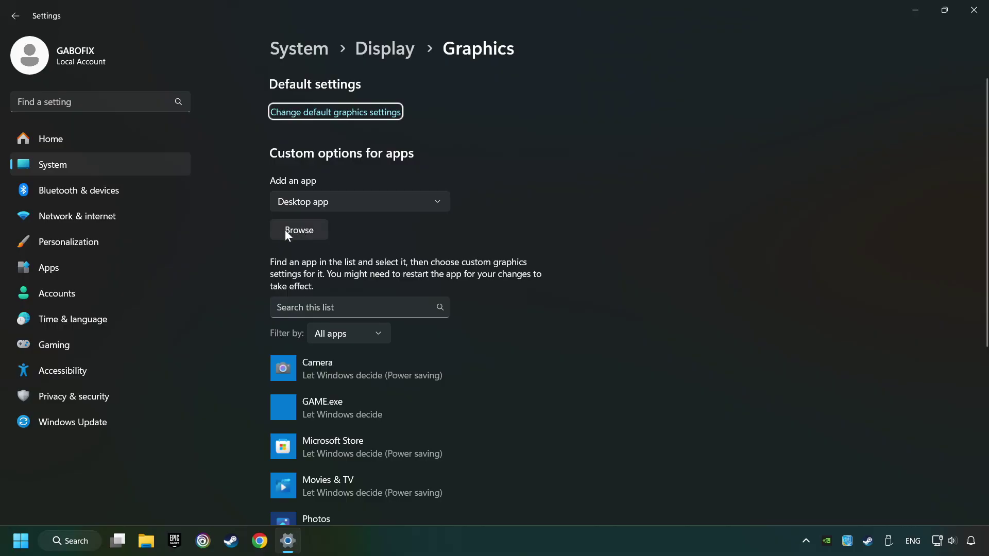
Cancel the Browse file picker, then expand the GAME.exe entry in the custom apps list.
{"action": "left_click", "coordinate": [305, 230]}
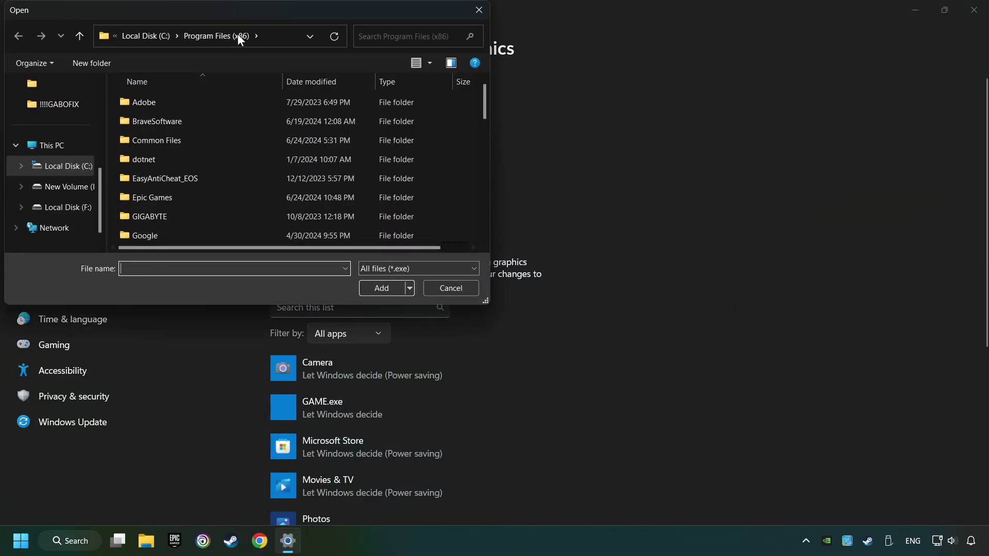
{"action": "left_click", "coordinate": [482, 11]}
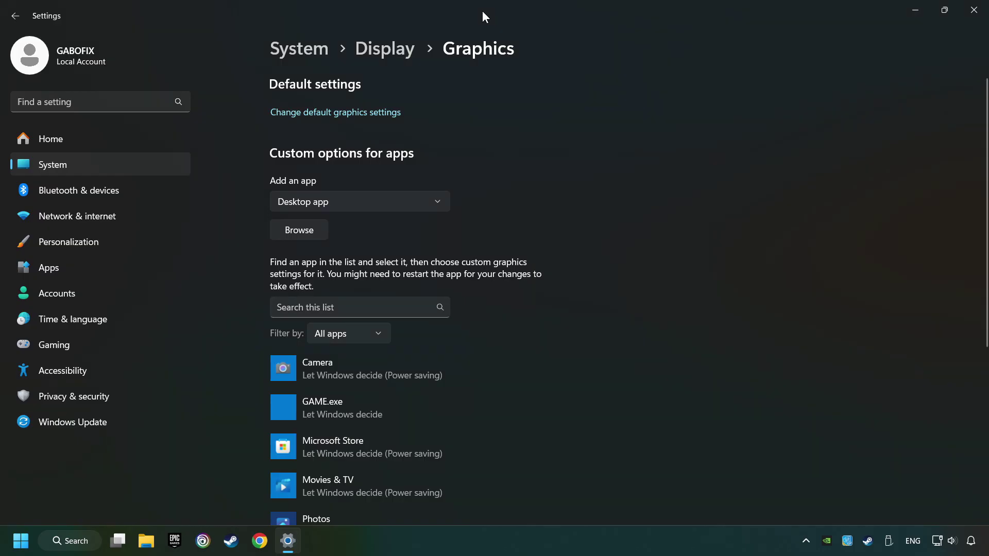
{"action": "scroll", "coordinate": [504, 177], "scroll_direction": "down", "scroll_amount": 3}
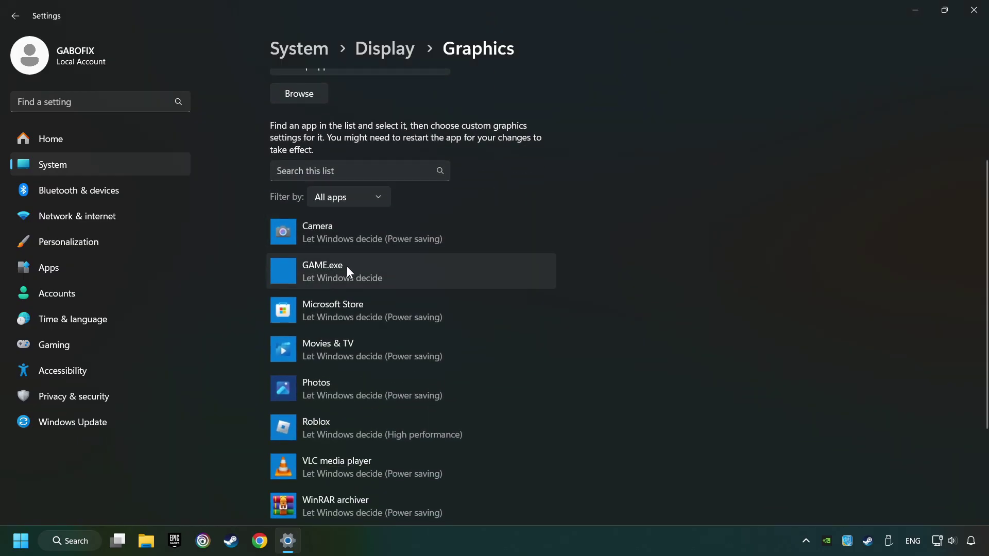
{"action": "left_click", "coordinate": [340, 268]}
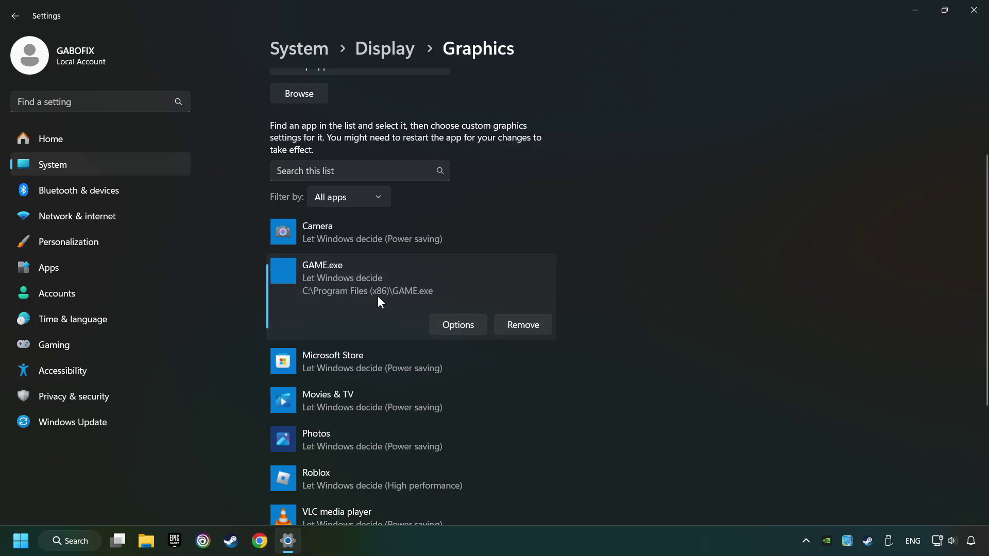
Set GAME.exe's graphics preference to High performance, save, and close Settings.
{"action": "left_click", "coordinate": [472, 326]}
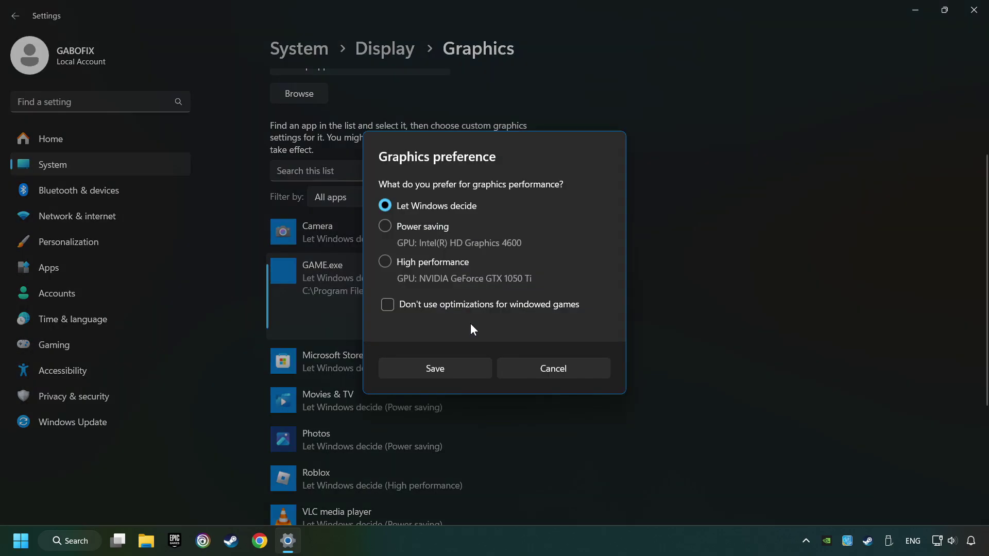
{"action": "left_click", "coordinate": [385, 261]}
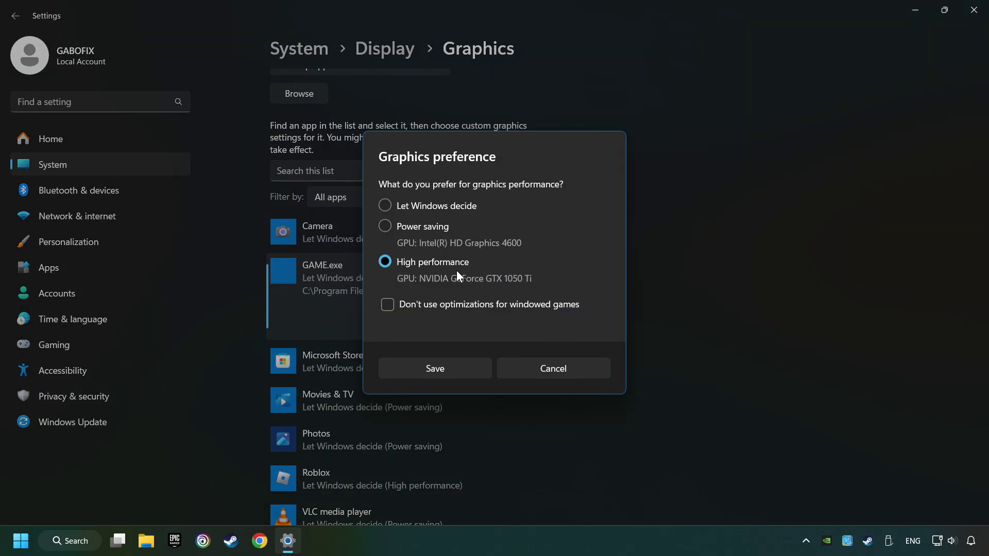
{"action": "left_click", "coordinate": [451, 367]}
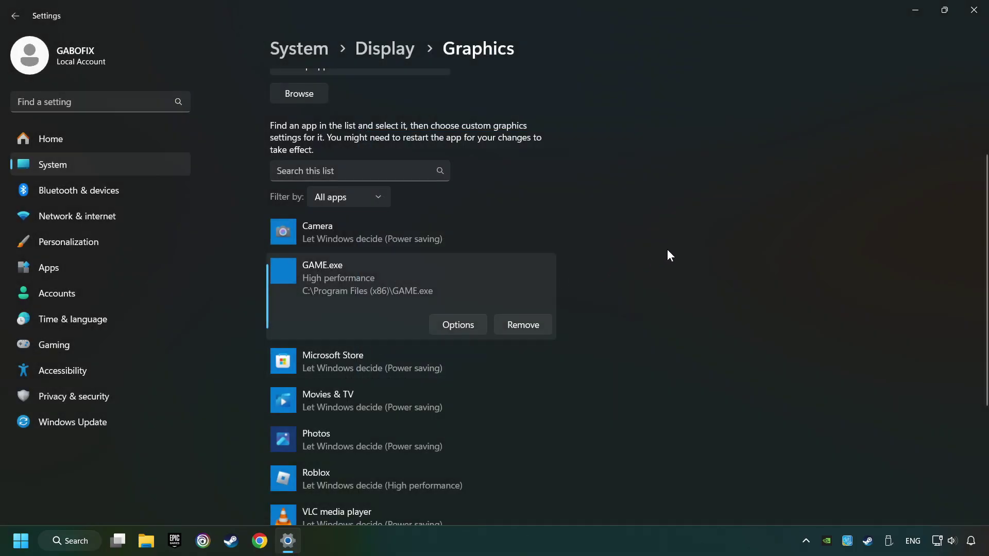
{"action": "left_click", "coordinate": [973, 10]}
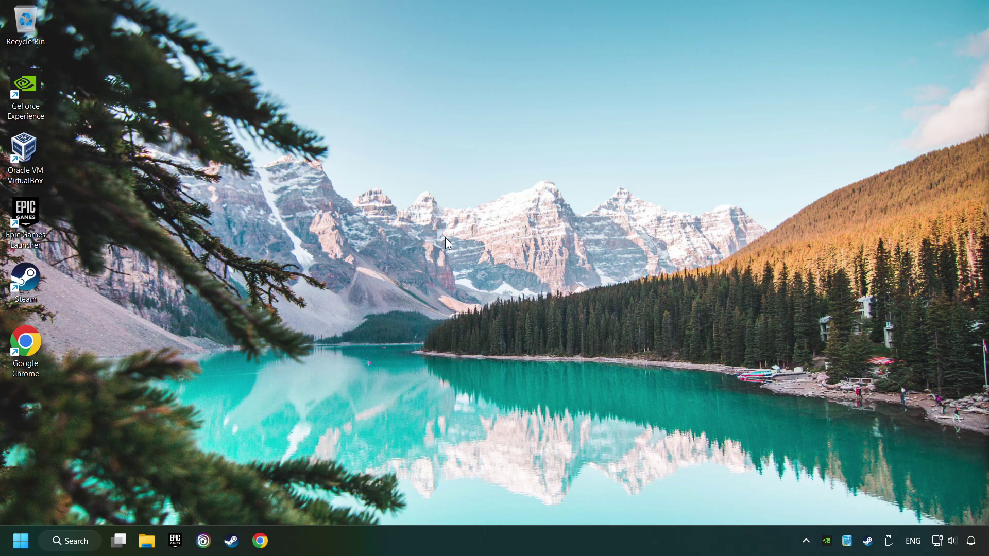
Launch NVIDIA Control Panel from the desktop's Show more options context menu.
{"action": "right_click", "coordinate": [465, 234]}
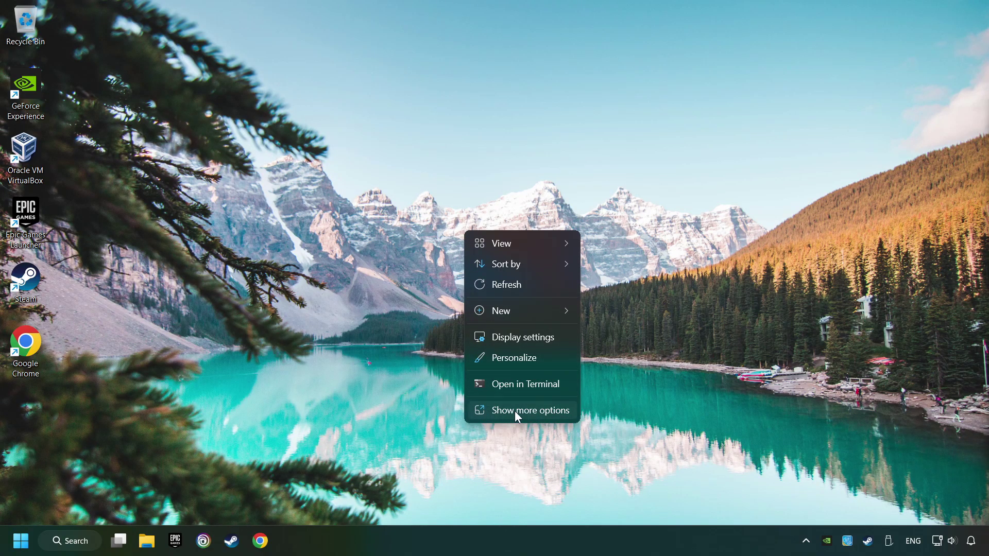
{"action": "left_click", "coordinate": [537, 410]}
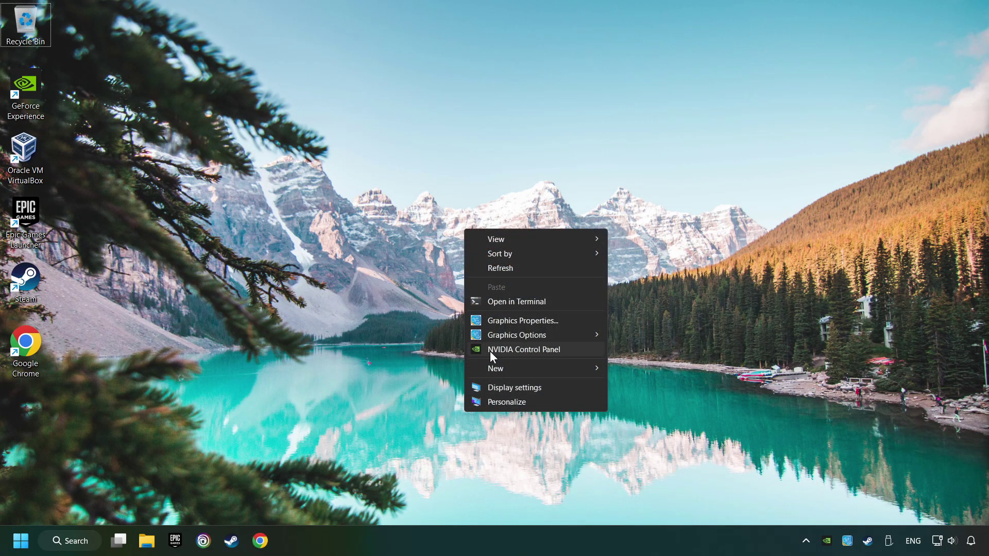
{"action": "left_click", "coordinate": [592, 350]}
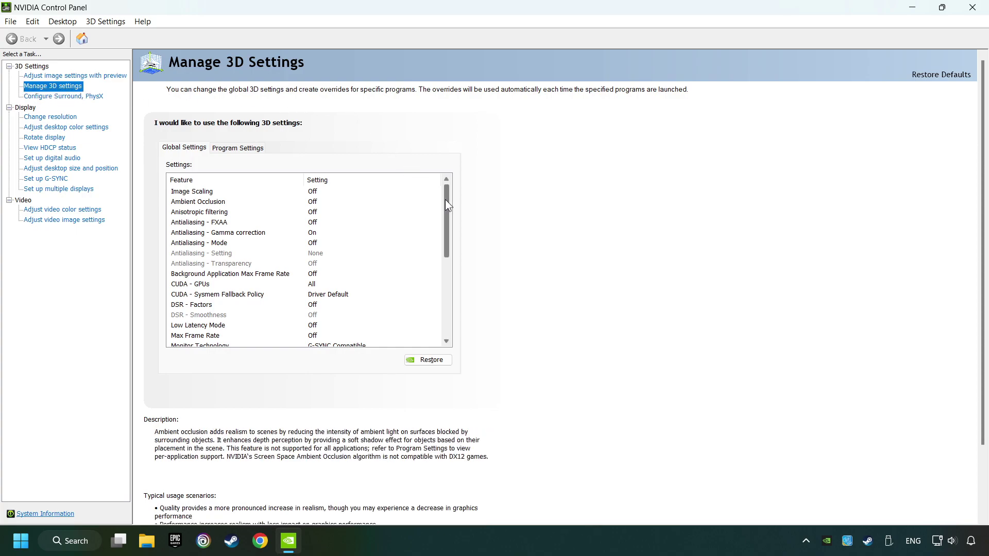
Set OpenGL rendering GPU to the GeForce GTX 1050 Ti in Manage 3D settings.
{"action": "left_click_drag", "start_coordinate": [445, 199], "coordinate": [443, 251]}
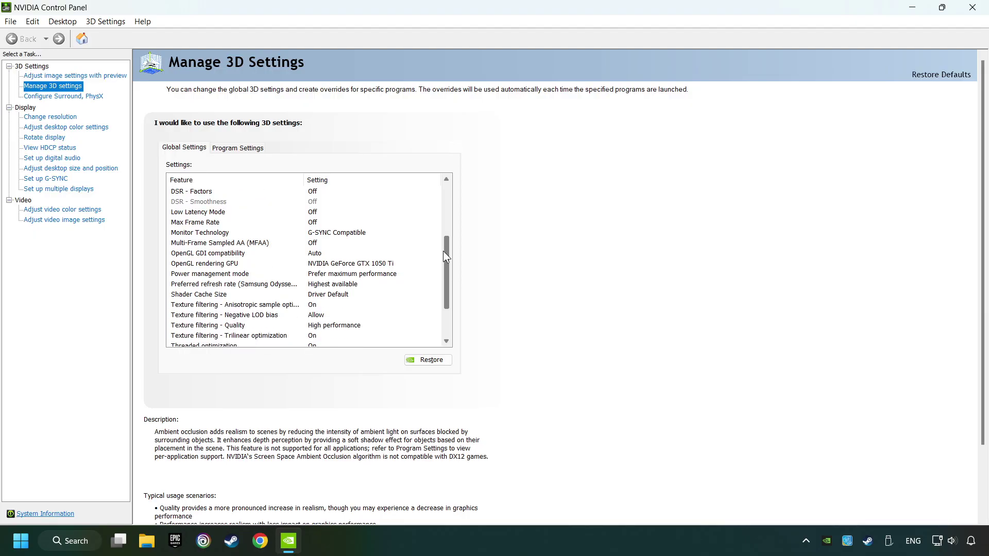
{"action": "left_click", "coordinate": [181, 265]}
{"action": "left_click", "coordinate": [367, 265]}
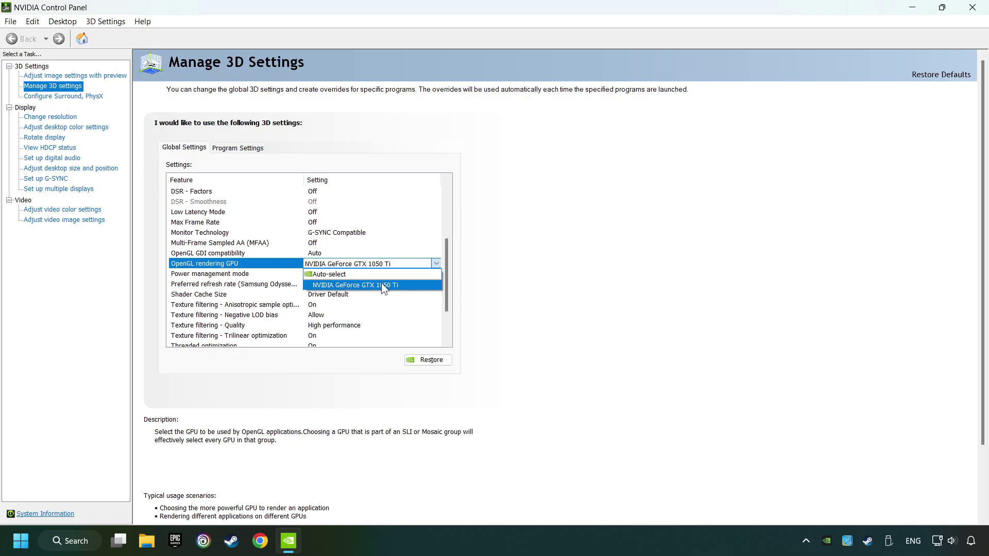
{"action": "left_click", "coordinate": [382, 283]}
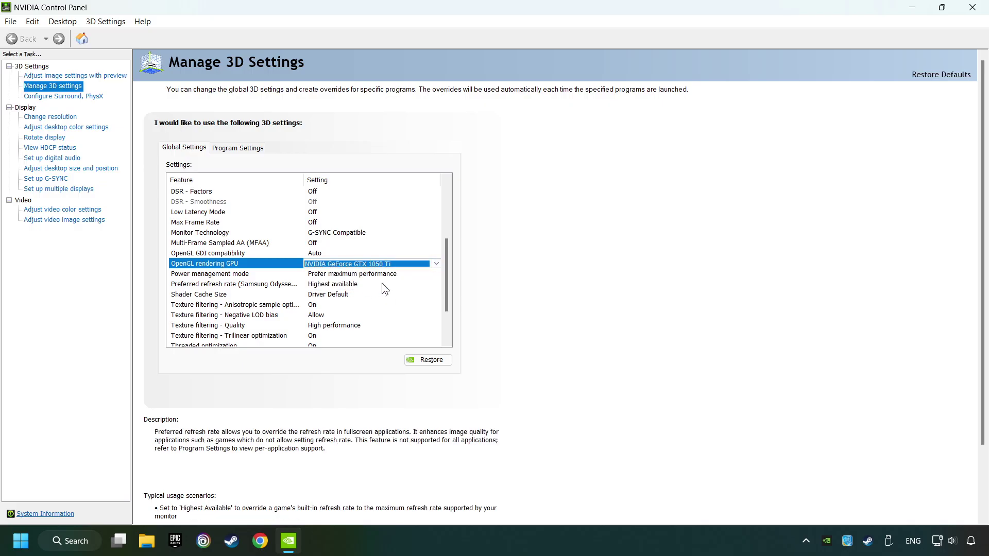
Set Power management mode to Prefer maximum performance and Texture filtering - Quality to High performance.
{"action": "left_click", "coordinate": [227, 275]}
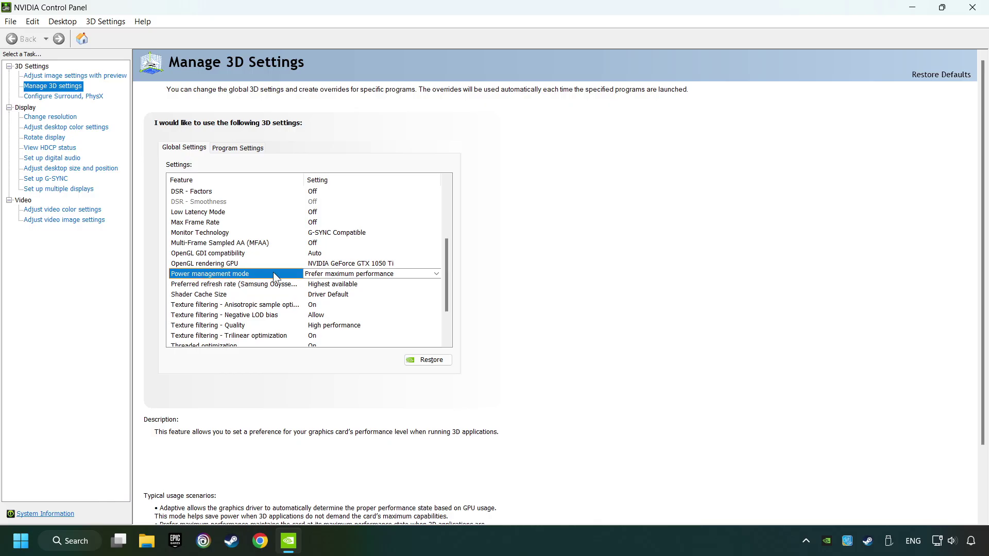
{"action": "left_click", "coordinate": [336, 275]}
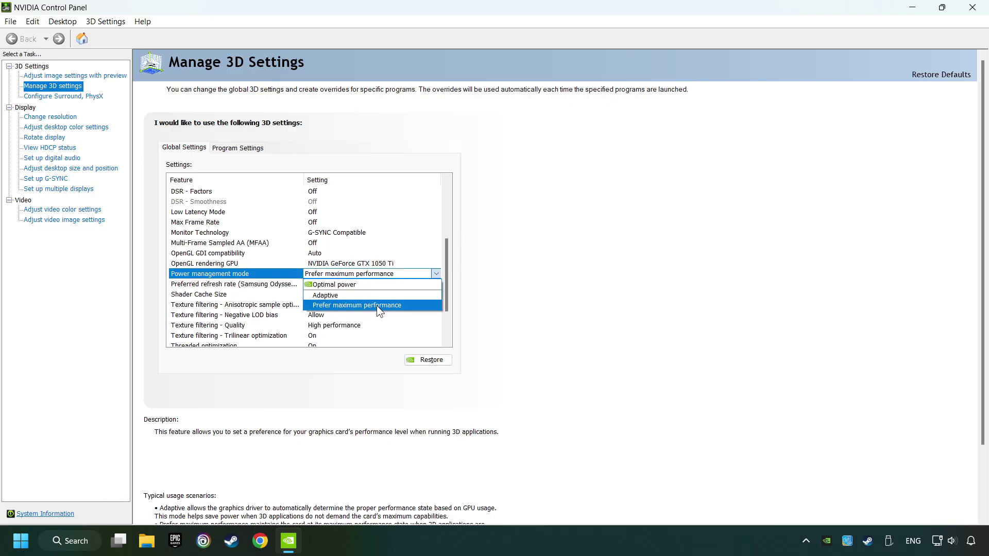
{"action": "left_click", "coordinate": [356, 305]}
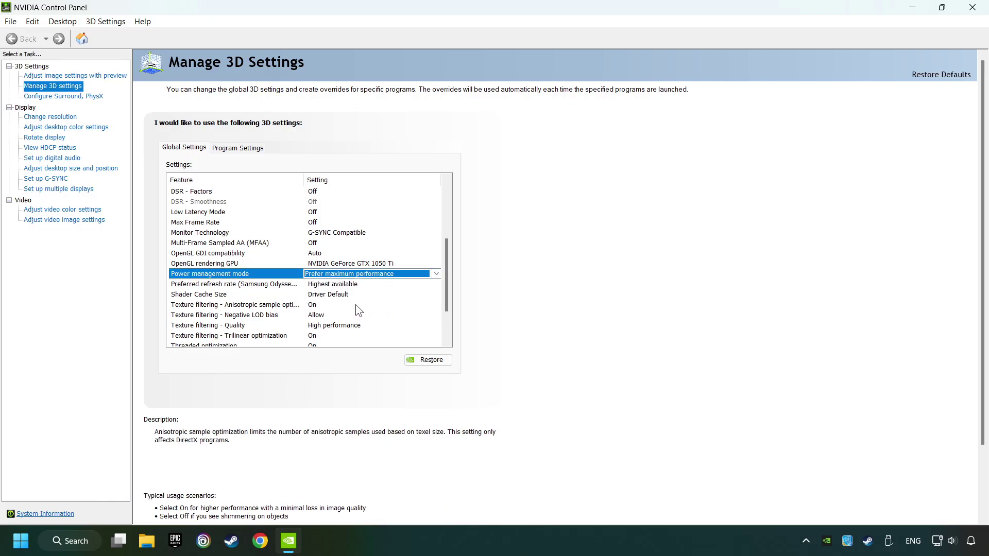
{"action": "left_click_drag", "start_coordinate": [448, 288], "coordinate": [447, 307]}
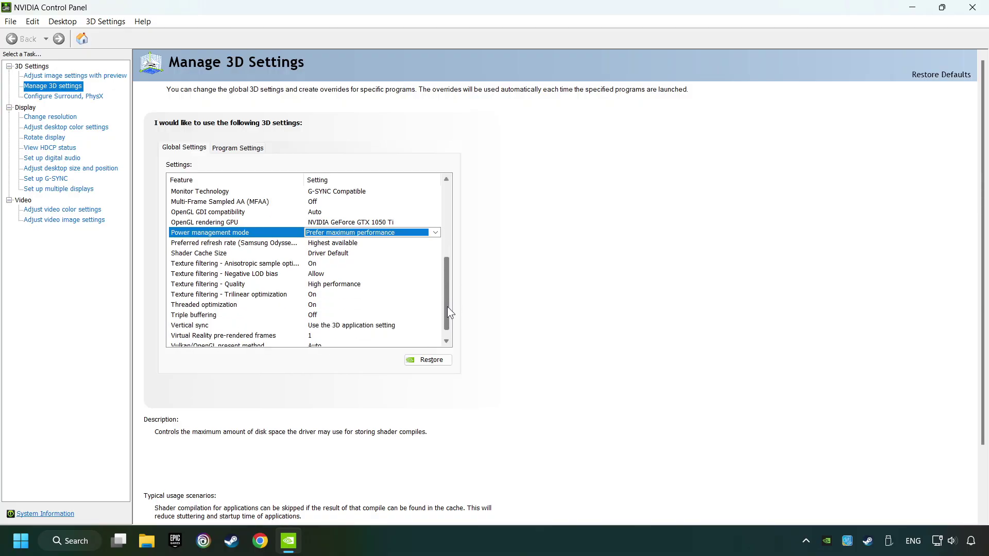
{"action": "left_click", "coordinate": [213, 286]}
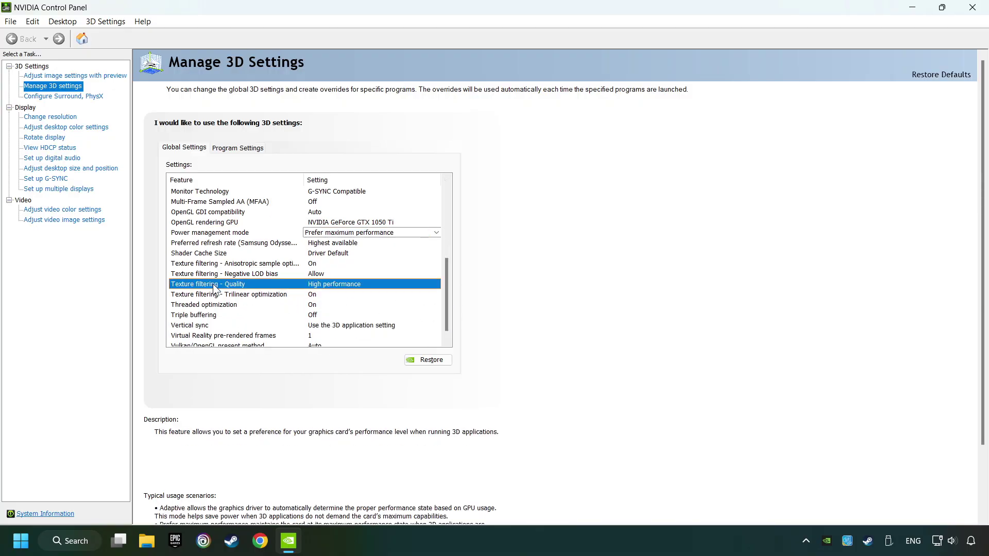
{"action": "left_click", "coordinate": [355, 282]}
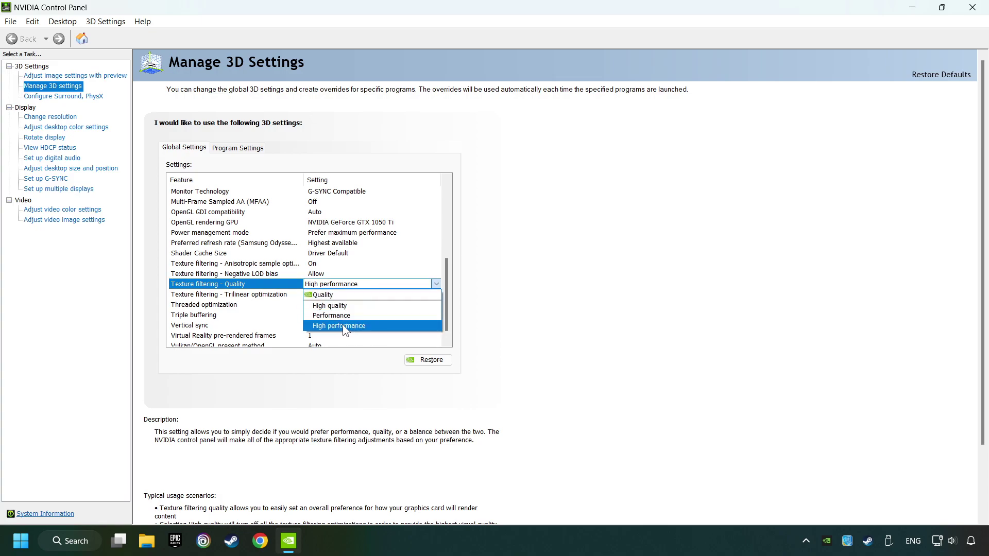
{"action": "left_click", "coordinate": [366, 325]}
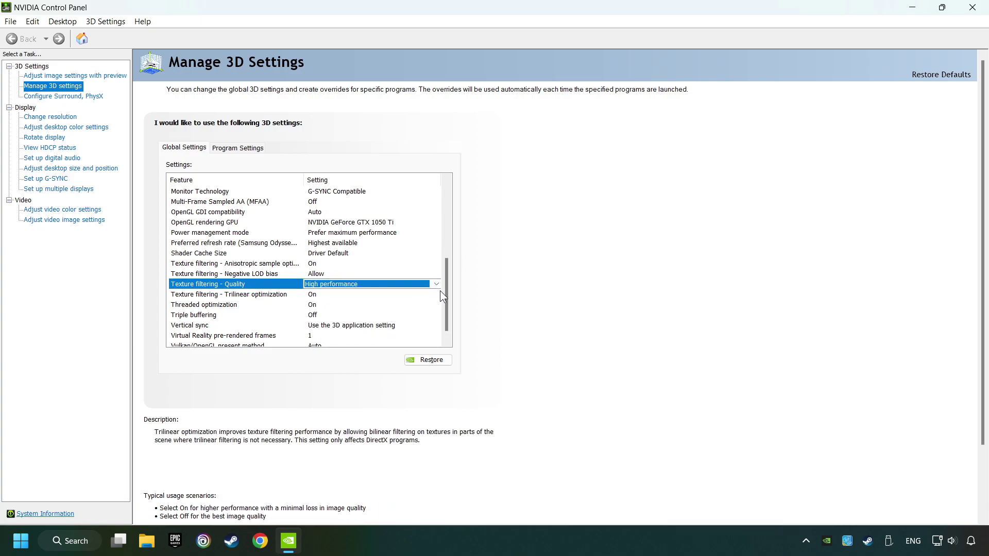
Turn Vertical sync off, apply the 3D settings, and close NVIDIA Control Panel.
{"action": "scroll", "coordinate": [447, 285], "scroll_direction": "down", "scroll_amount": 1}
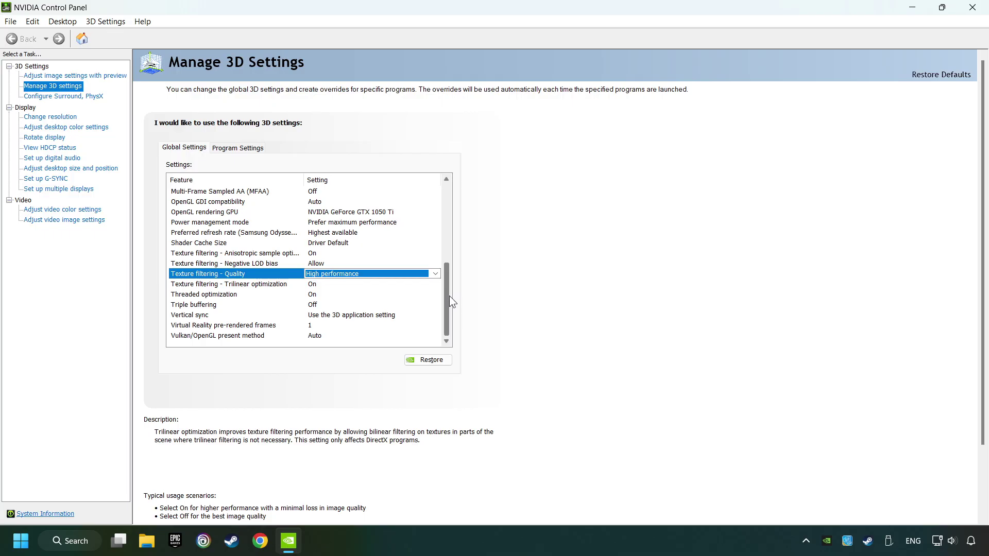
{"action": "left_click", "coordinate": [340, 317]}
{"action": "left_click", "coordinate": [336, 316]}
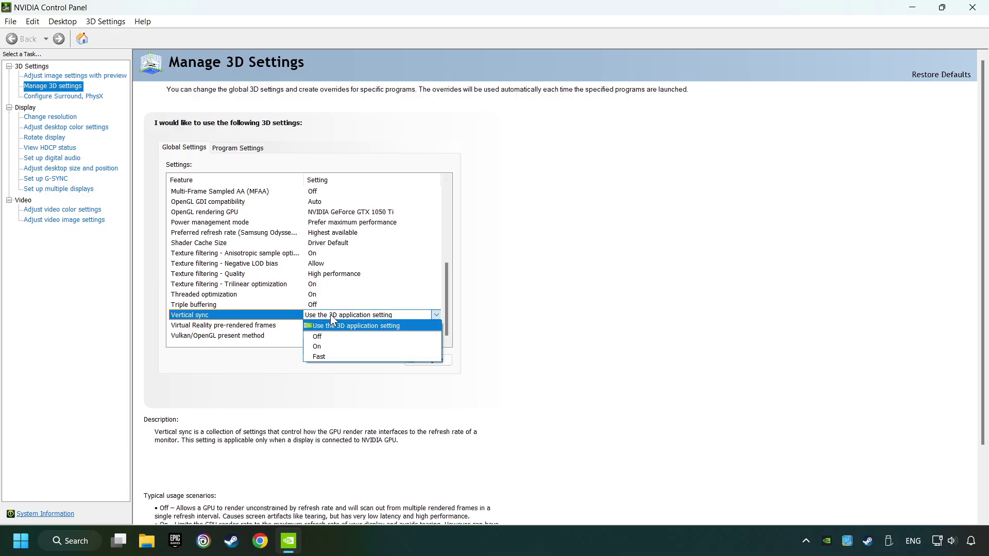
{"action": "left_click", "coordinate": [344, 336]}
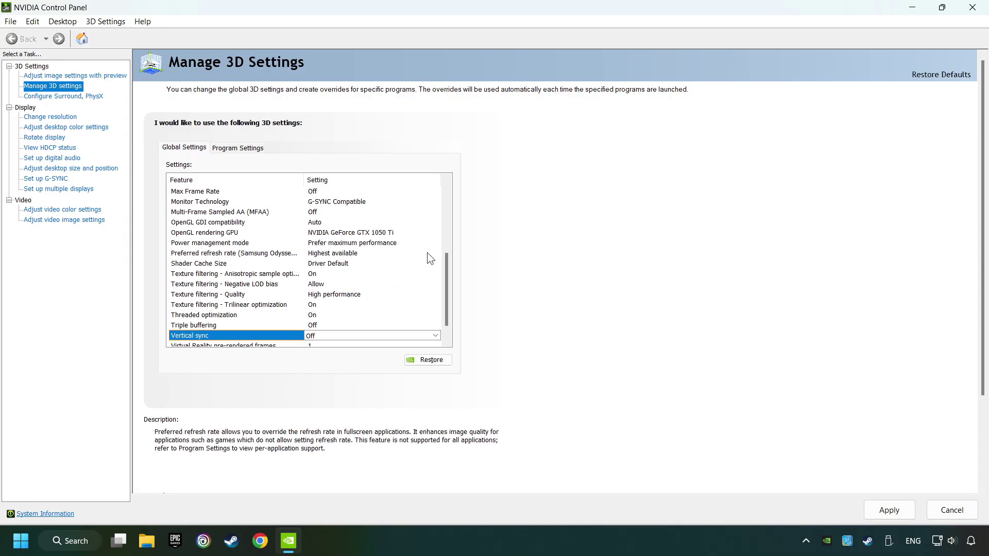
{"action": "left_click_drag", "start_coordinate": [449, 254], "coordinate": [449, 270]}
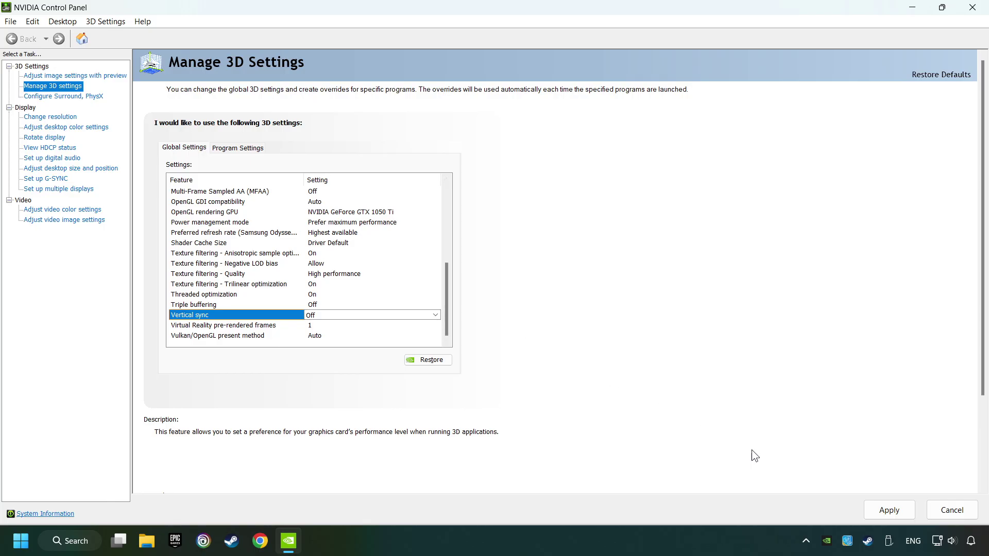
{"action": "left_click", "coordinate": [882, 506]}
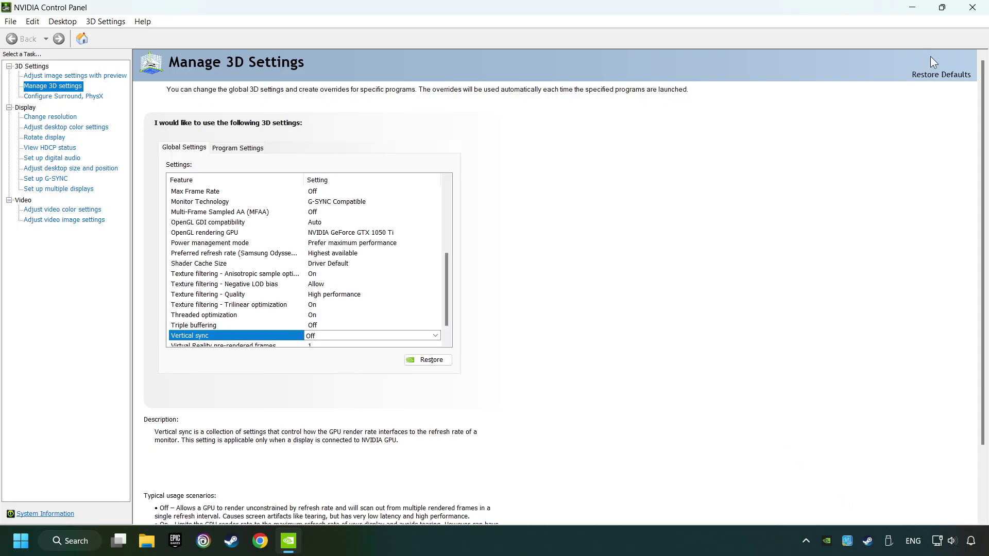
{"action": "left_click", "coordinate": [973, 11]}
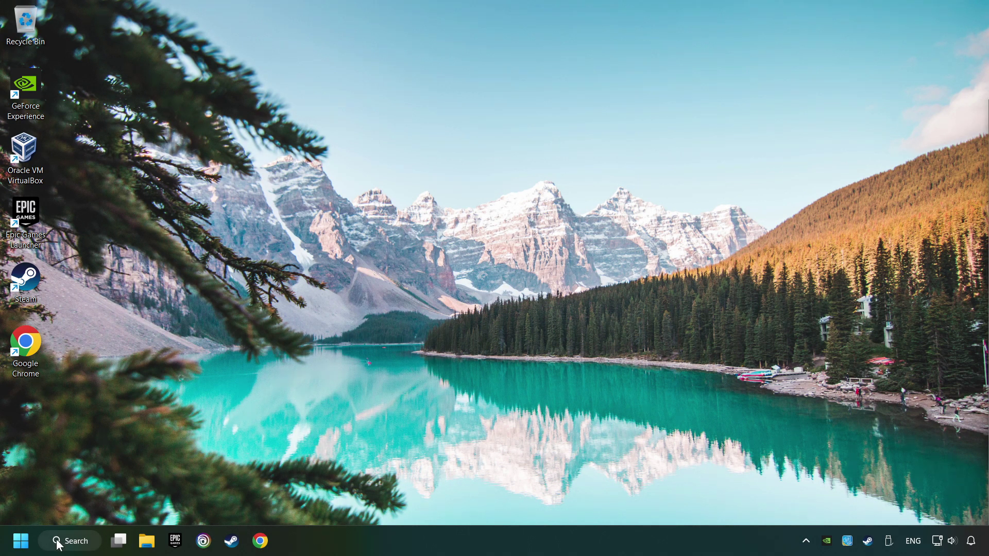
Open System Configuration via 'msc' search and bring up the Boot tab's Advanced options.
{"action": "left_click", "coordinate": [80, 541]}
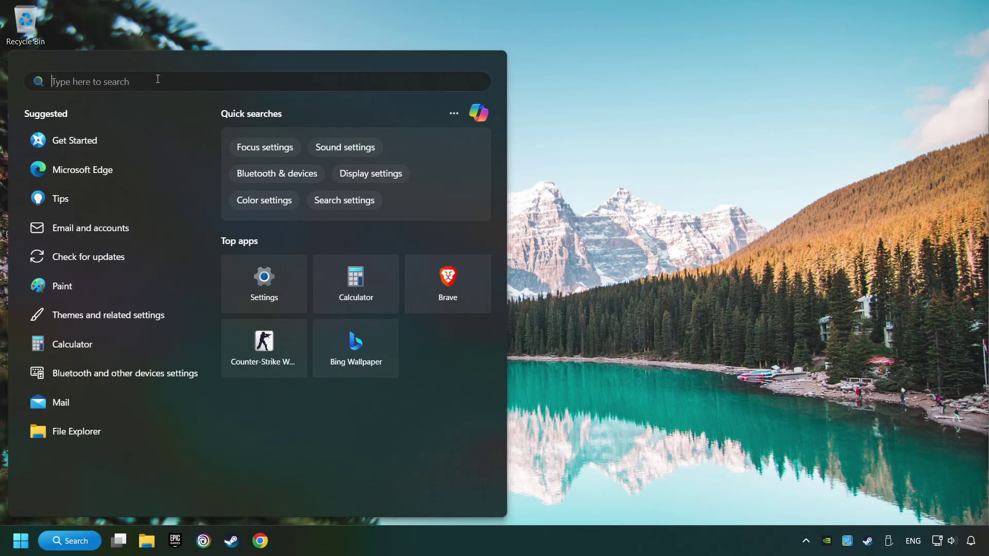
{"action": "type", "text": "msc"}
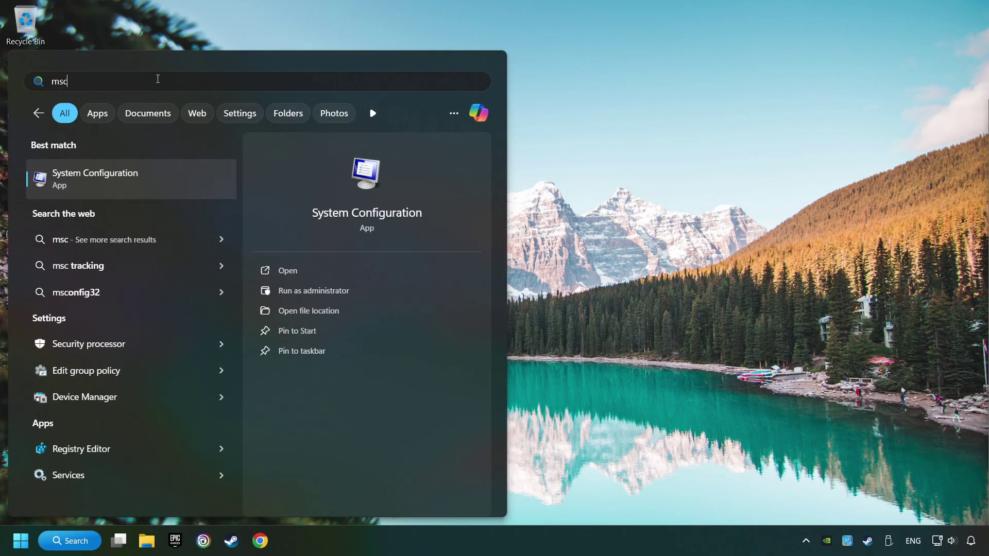
{"action": "left_click", "coordinate": [194, 177]}
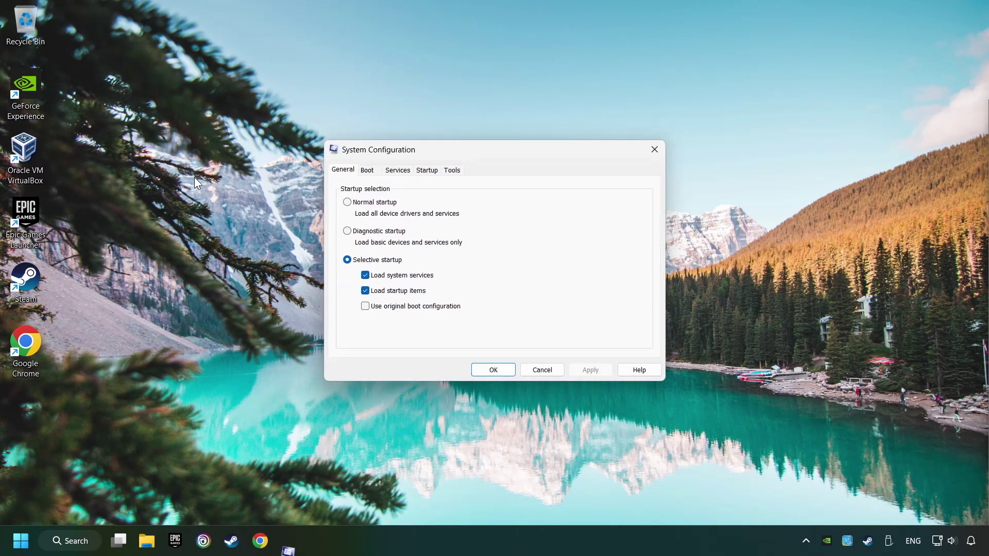
{"action": "left_click", "coordinate": [367, 173]}
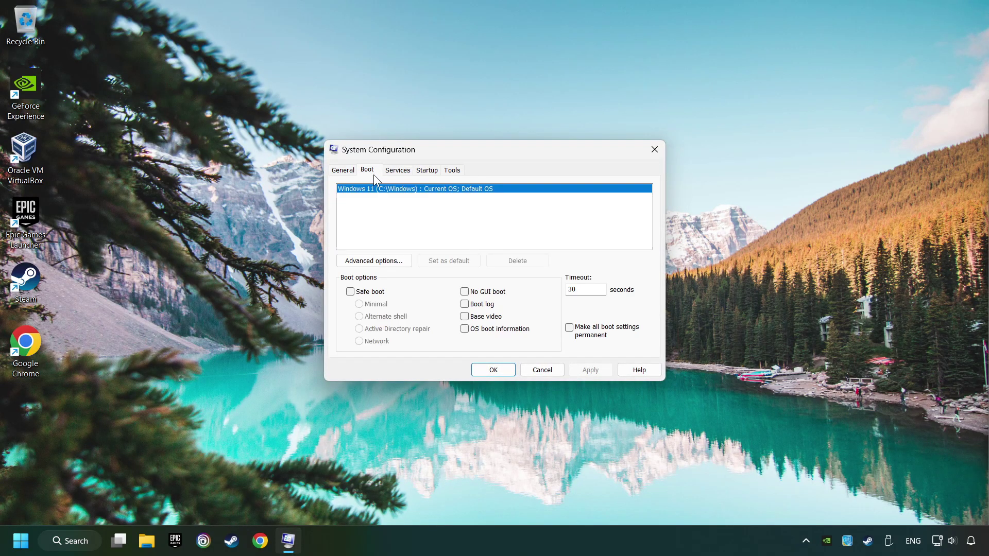
{"action": "left_click", "coordinate": [384, 264]}
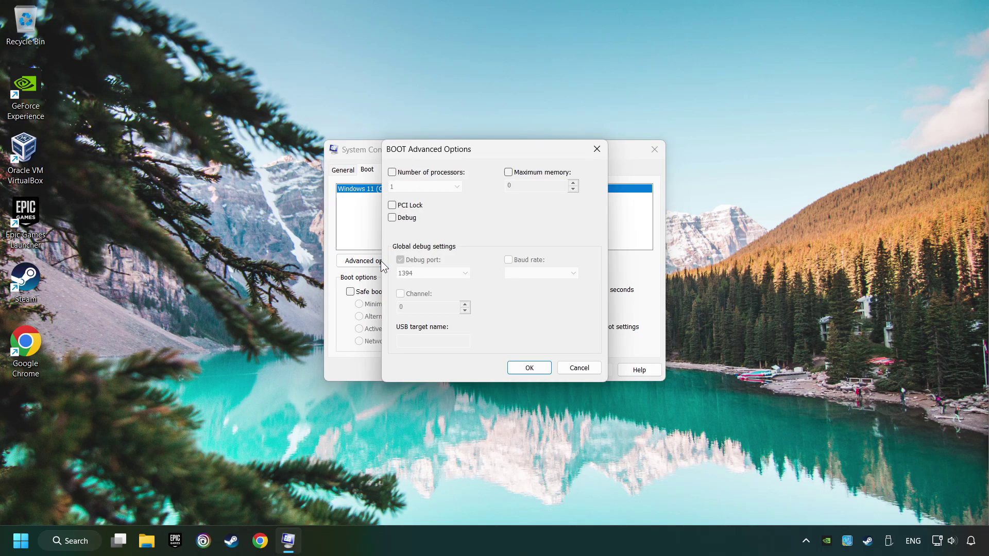
Limit Number of processors to 8, apply and save, then exit without restarting.
{"action": "left_click", "coordinate": [392, 172]}
{"action": "left_click", "coordinate": [419, 187]}
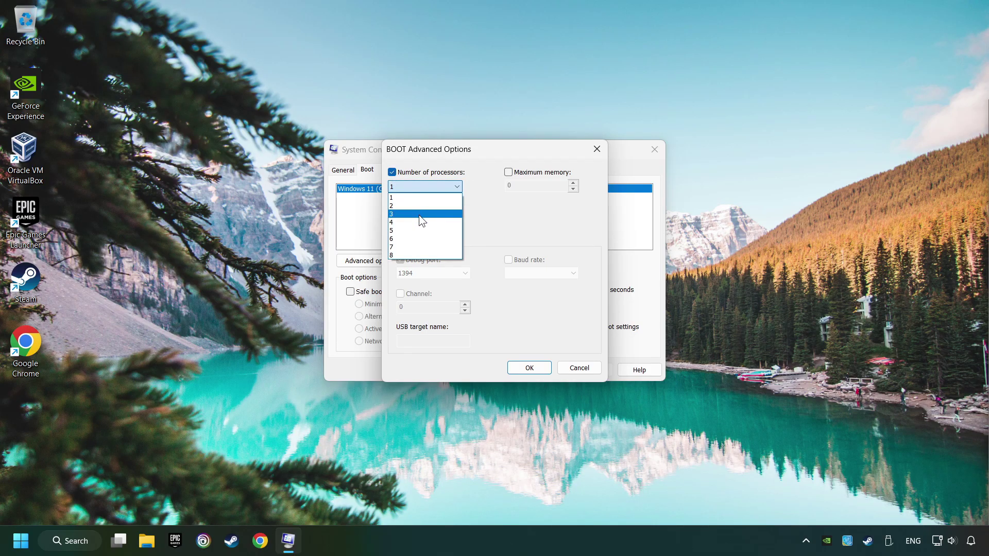
{"action": "left_click", "coordinate": [416, 255]}
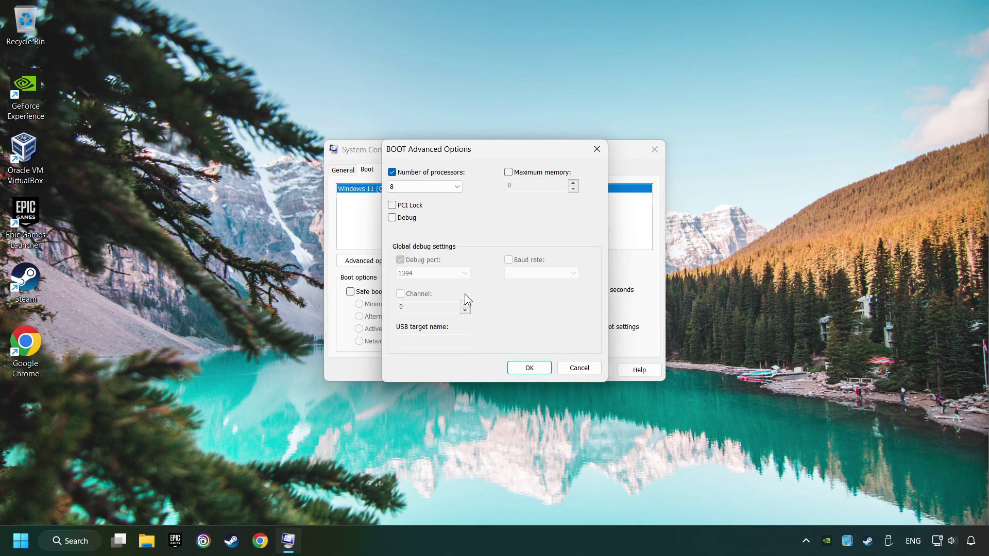
{"action": "left_click", "coordinate": [533, 368]}
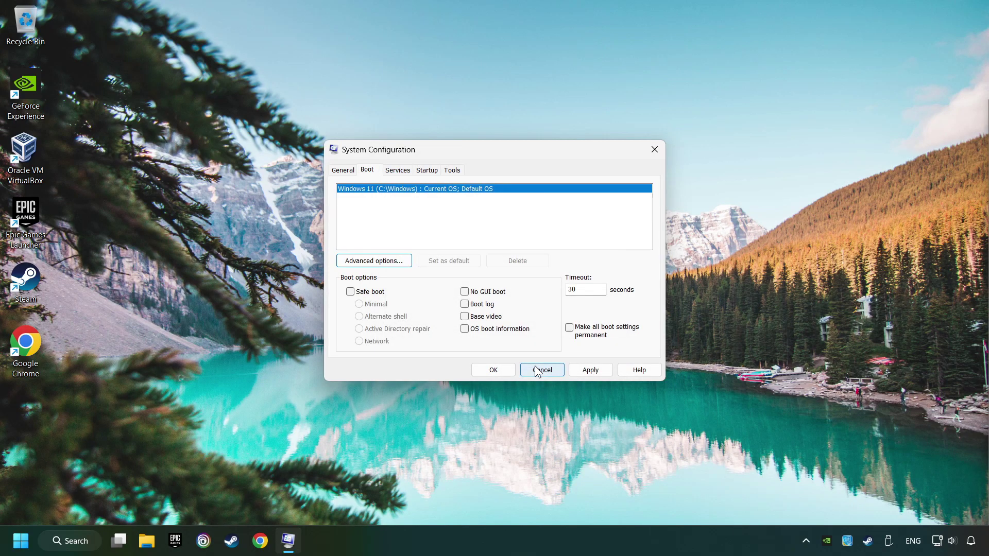
{"action": "left_click", "coordinate": [587, 370]}
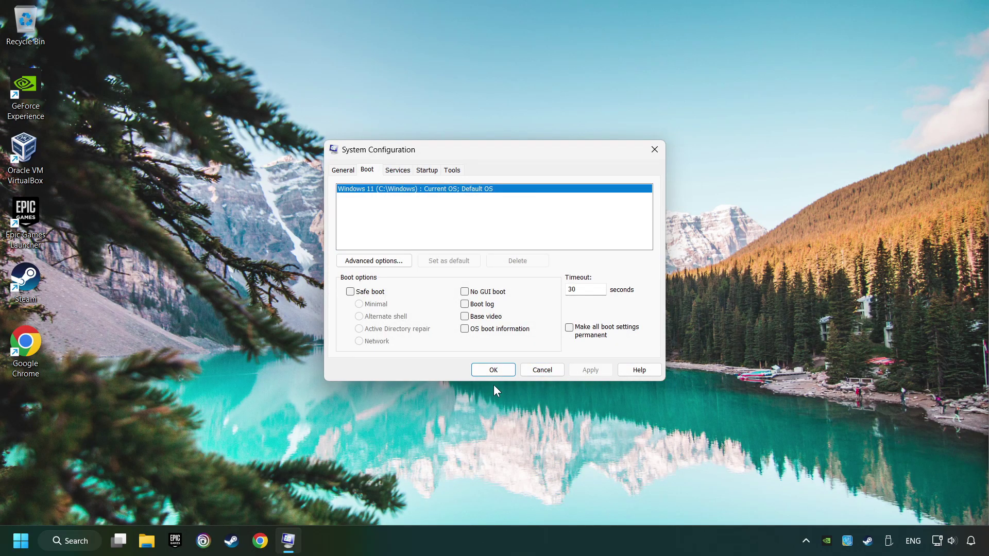
{"action": "left_click", "coordinate": [490, 370]}
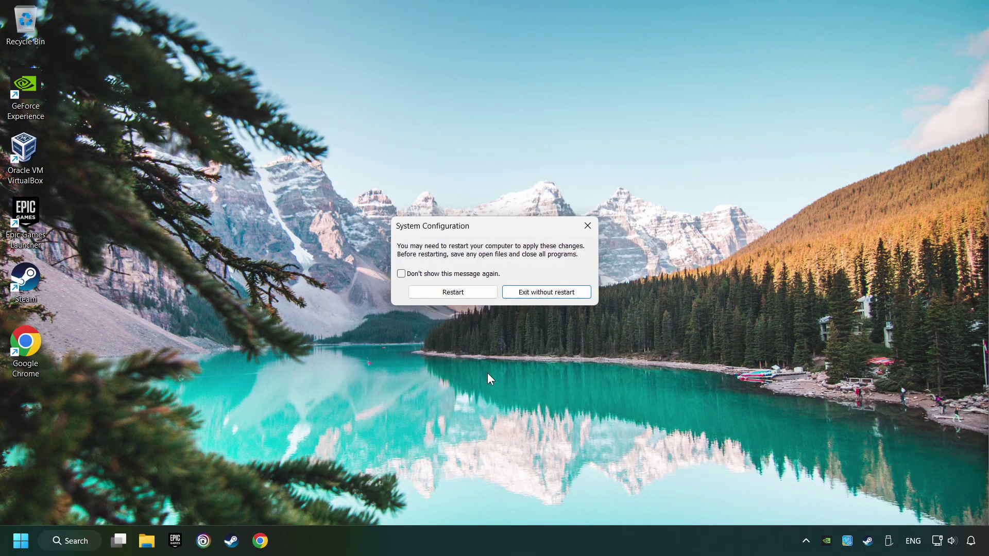
{"action": "left_click", "coordinate": [564, 294]}
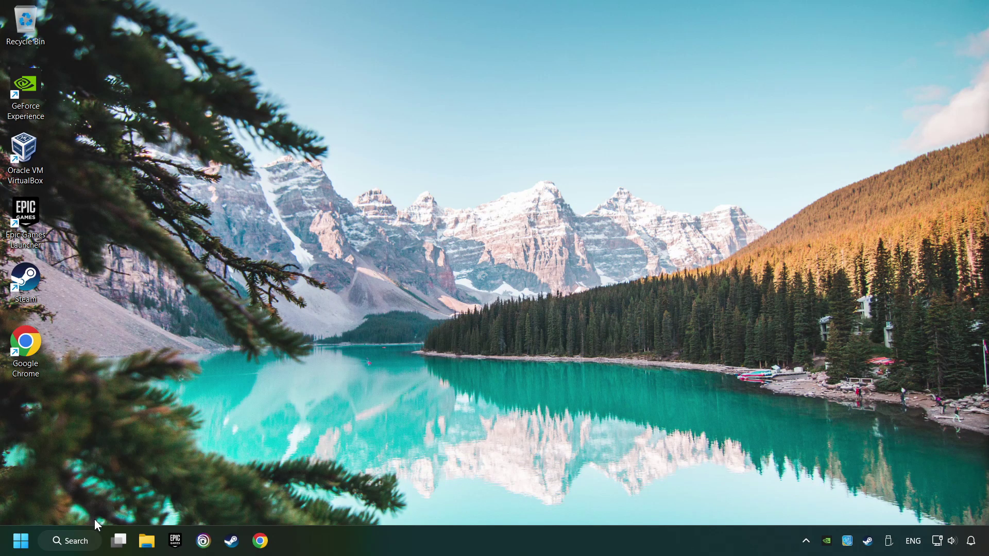
Set Performance Options visual effects to 'Adjust for best performance', turning off all animations, and apply.
{"action": "left_click", "coordinate": [78, 543]}
{"action": "type", "text": "pe"}
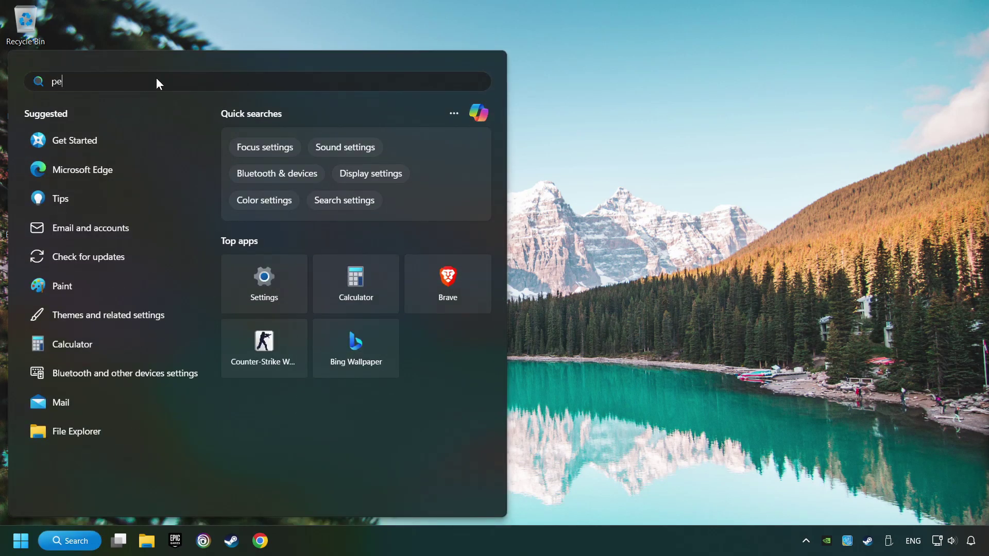
{"action": "type", "text": "rformance"}
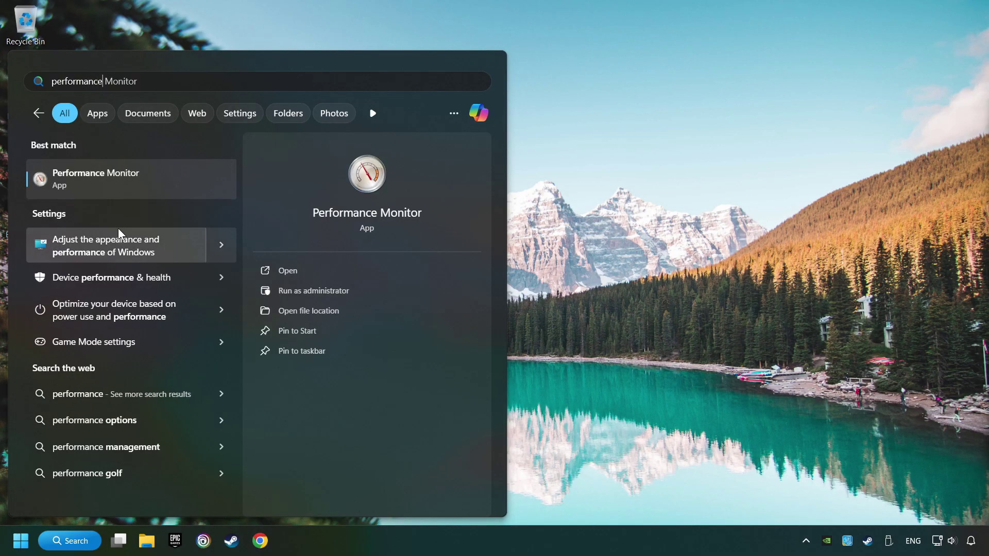
{"action": "left_click", "coordinate": [181, 246]}
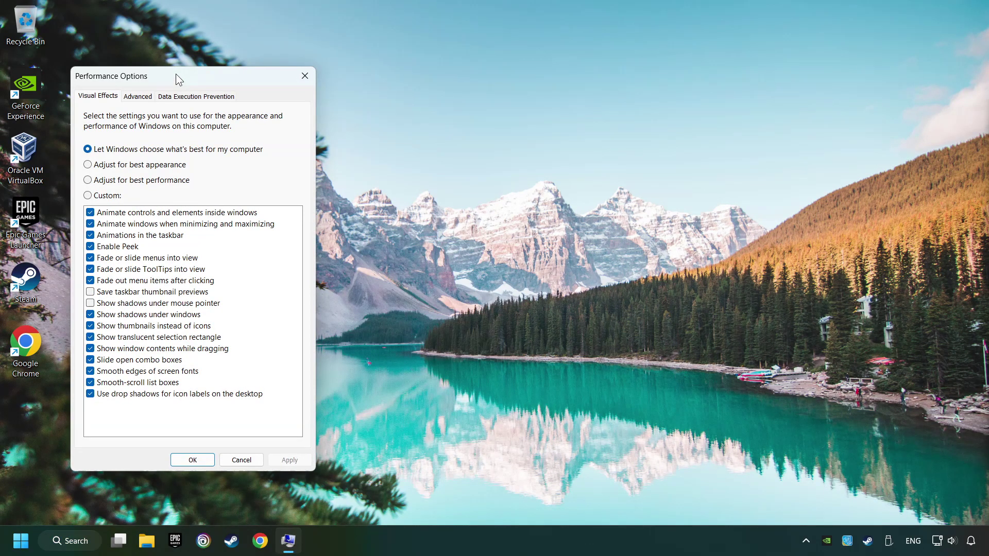
{"action": "left_click_drag", "start_coordinate": [175, 73], "coordinate": [468, 74]}
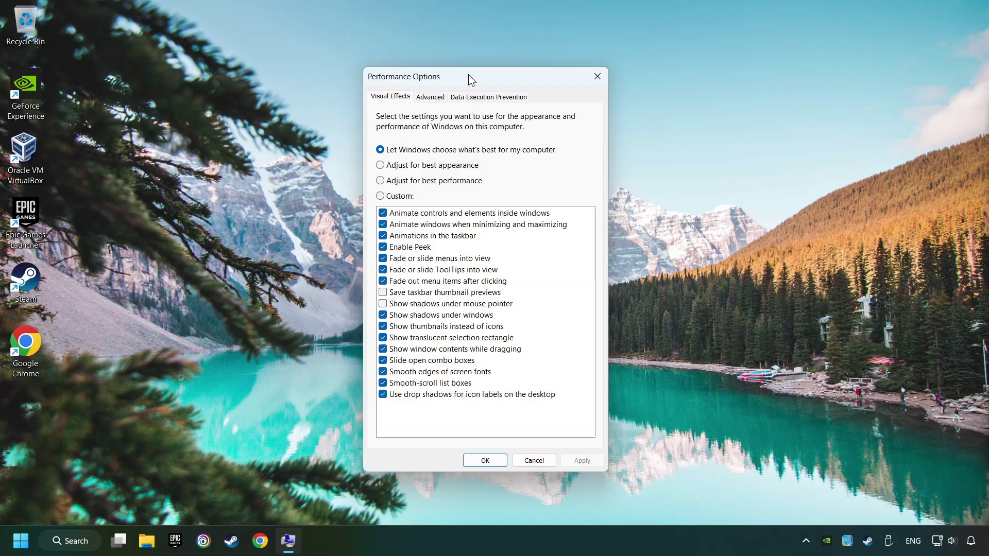
{"action": "left_click", "coordinate": [430, 184]}
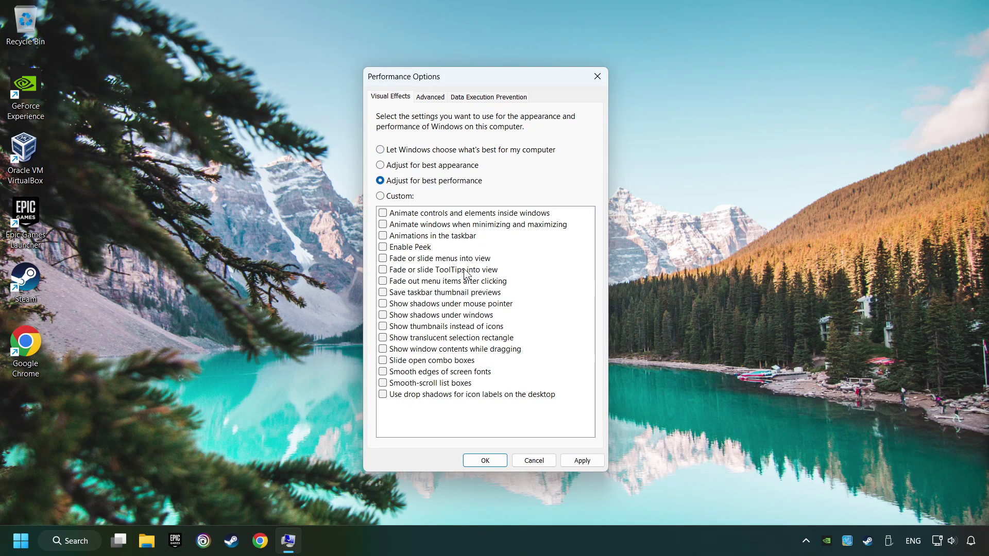
{"action": "left_click", "coordinate": [589, 460]}
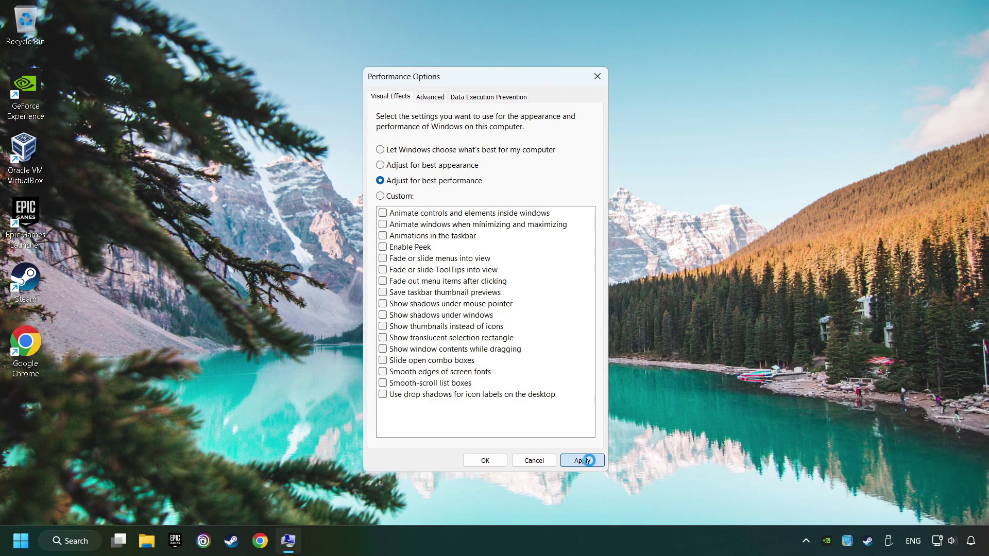
{"action": "left_click", "coordinate": [485, 461]}
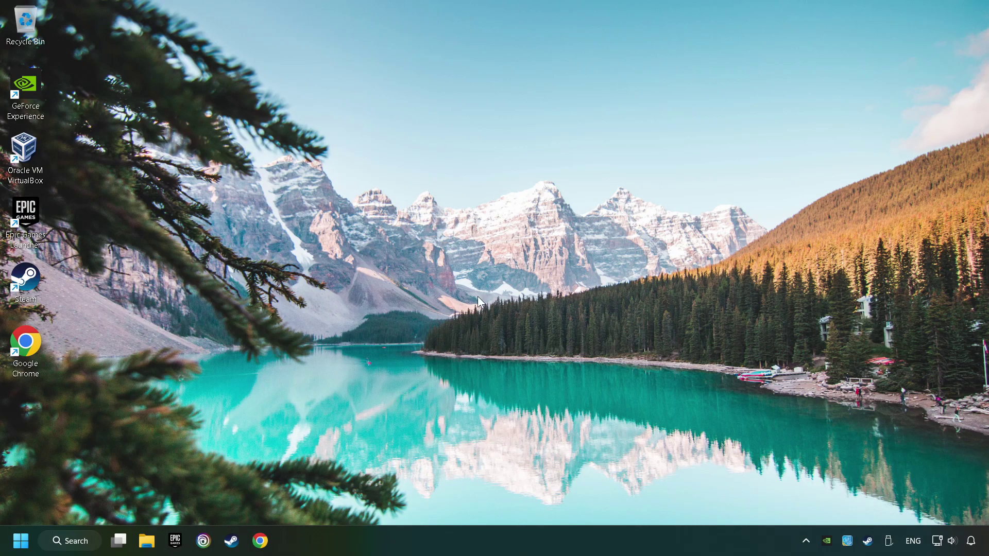